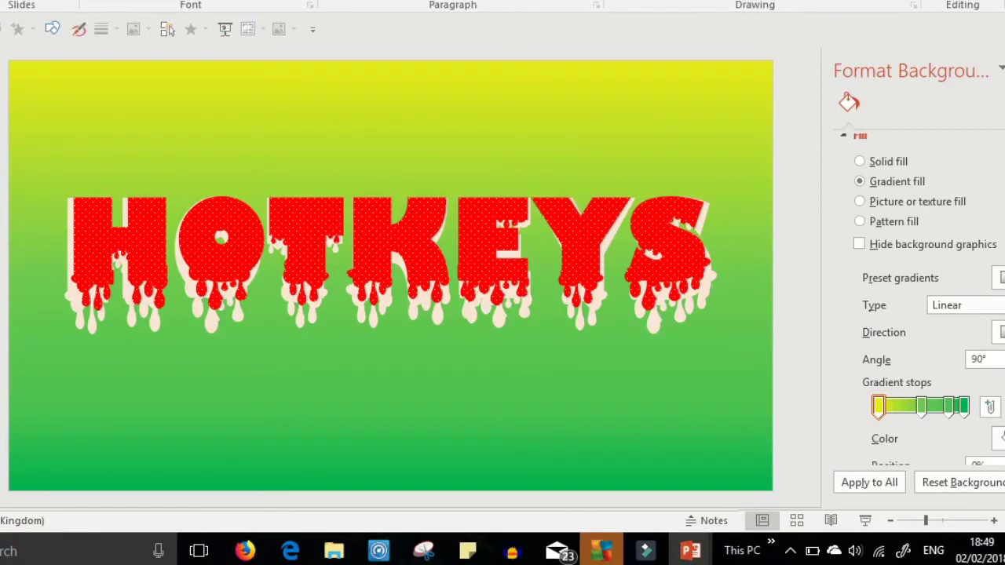
scroll(646, 178, up, 3)
scroll(646, 177, down, 3)
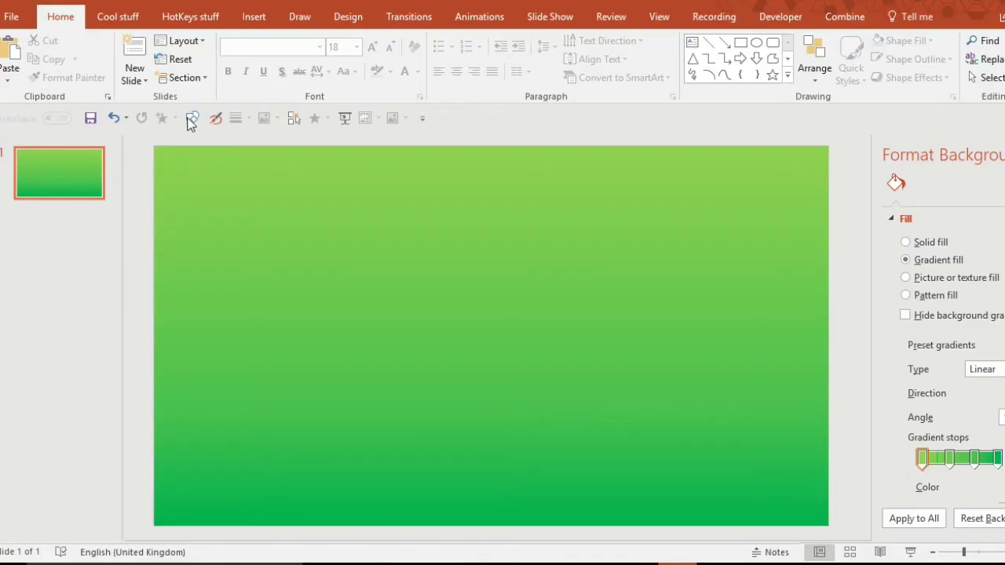
Draw a small circle on the slide and duplicate it seven times
click(190, 120)
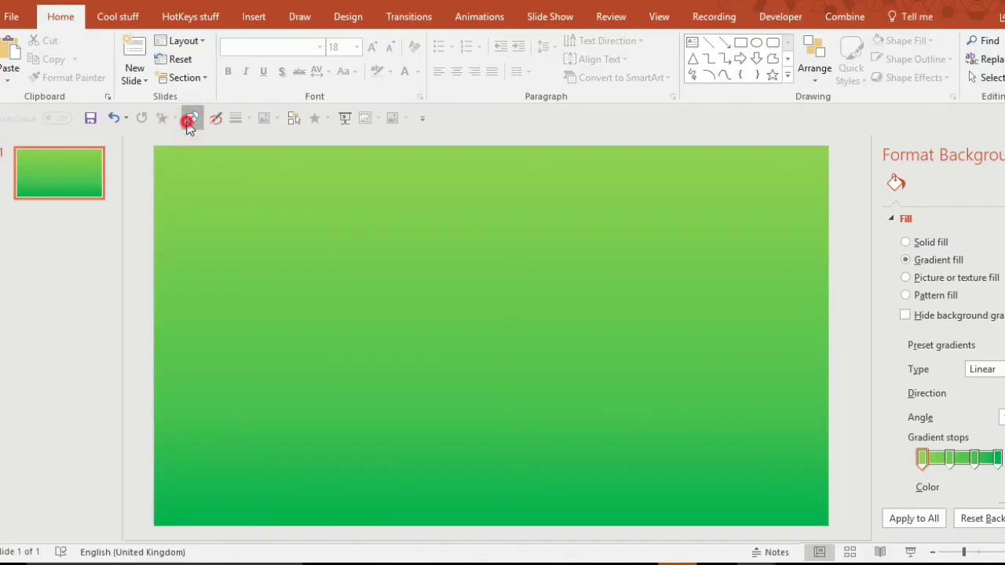
click(247, 142)
drag(319, 229, 395, 302)
key(ctrl+d)
key(ctrl+d)
key(ctrl+d)
key(ctrl+d)
key(ctrl+d)
key(ctrl+d)
key(ctrl+d)
Arrange the circles in varied sizes as an overlapping horizontal row, adding one more duplicate at the row's left end
drag(457, 348, 480, 301)
drag(427, 331, 486, 336)
drag(479, 327, 500, 302)
drag(420, 321, 518, 296)
drag(527, 309, 390, 300)
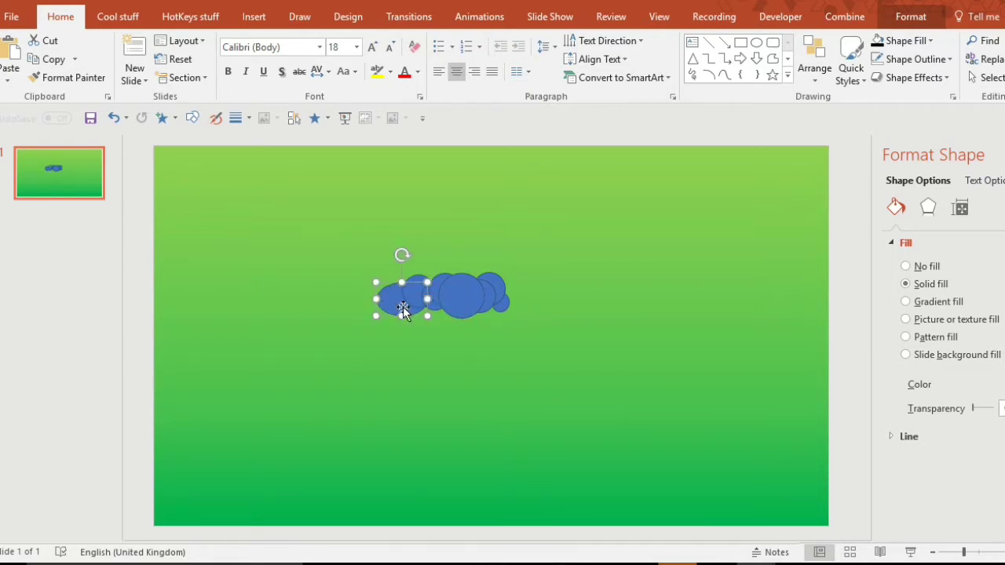
key(ctrl+d)
drag(435, 323, 381, 305)
Merge all the overlapping circles into a single cloud-like shape with Union
drag(530, 359, 344, 245)
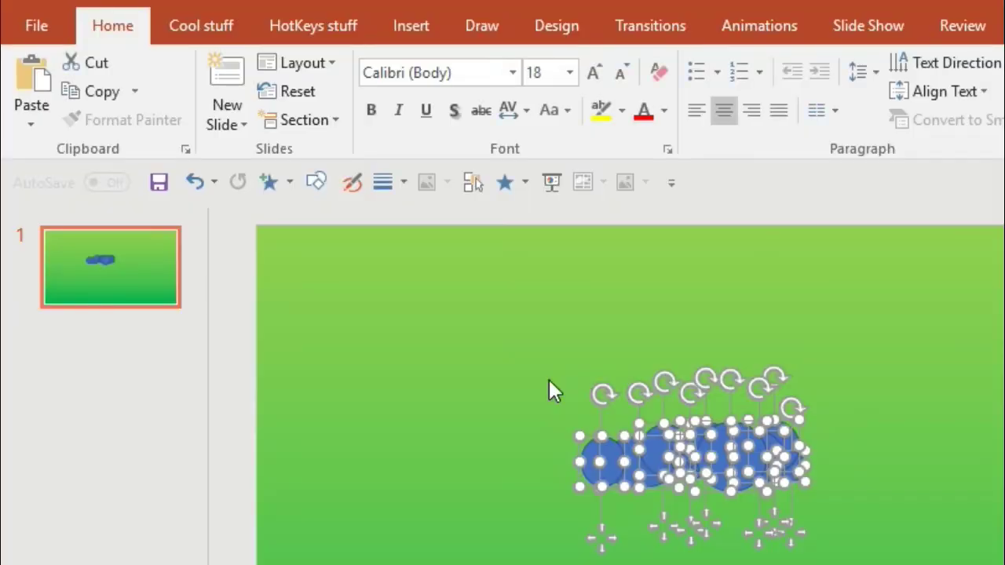
click(1004, 25)
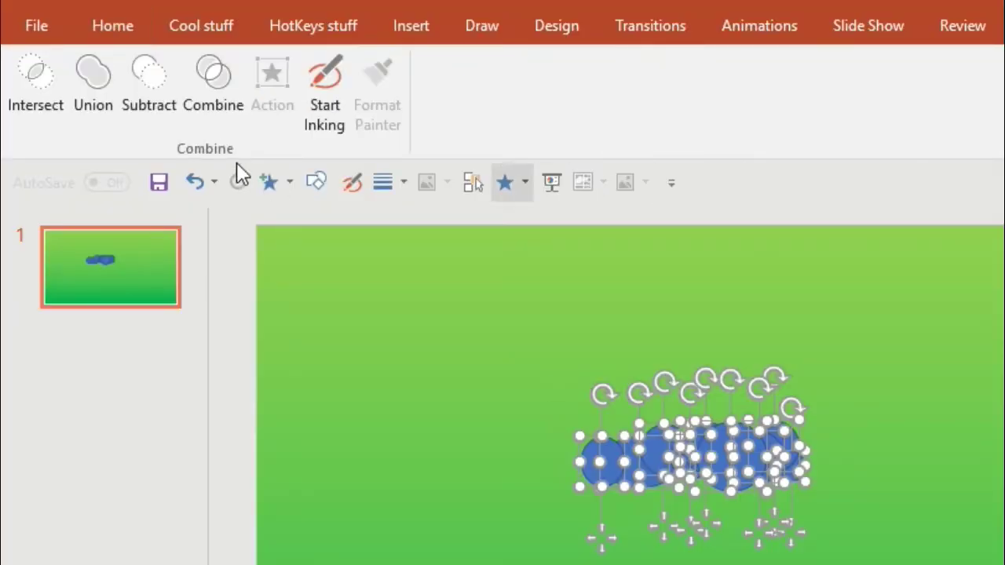
click(196, 93)
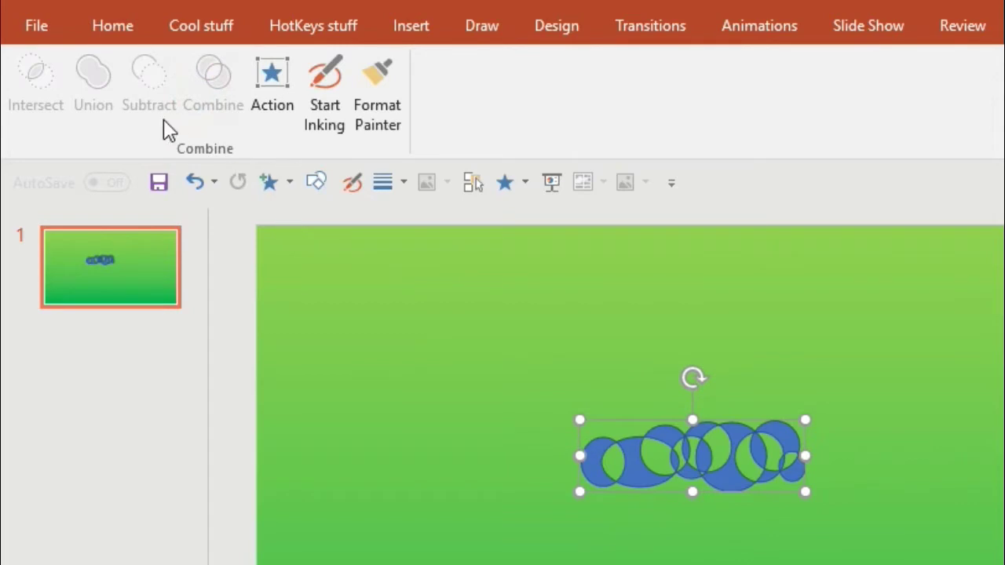
key(ctrl+z)
click(99, 78)
click(553, 502)
Place two small circles of different sizes below the cloud shape, the smaller one about 1 cm across
click(316, 182)
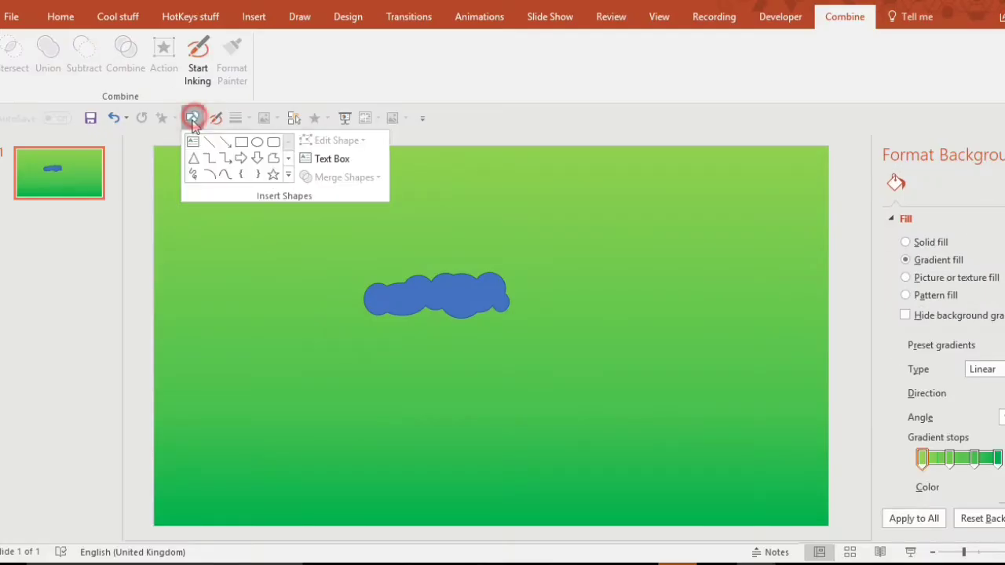
click(256, 144)
drag(454, 358, 481, 384)
drag(463, 421, 416, 349)
key(ctrl+d)
Draw an isosceles triangle from inside the cloud shape down to each small circle, matching each circle's width to form two drops
scroll(369, 397, up, 2)
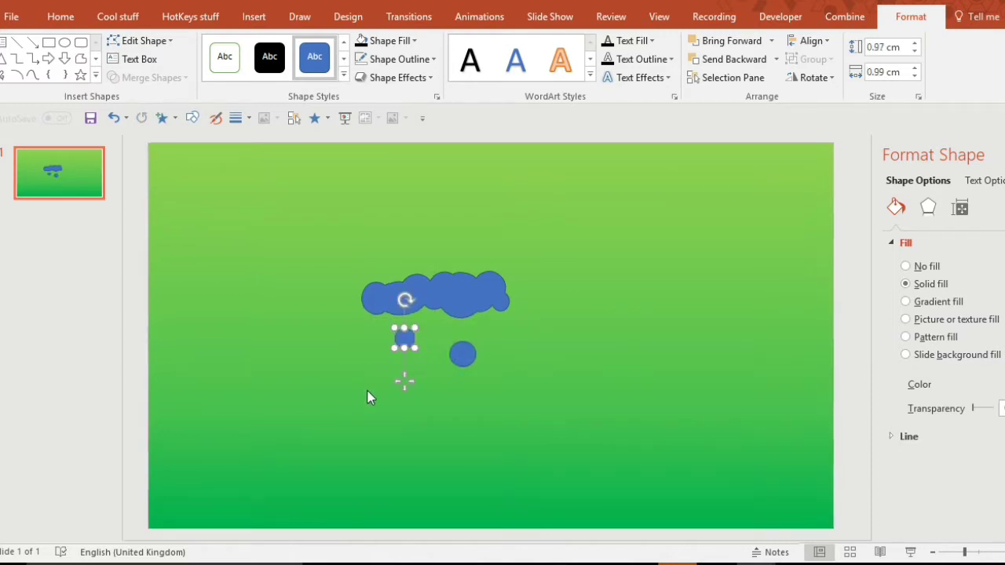
scroll(368, 397, up, 1)
click(153, 139)
click(192, 118)
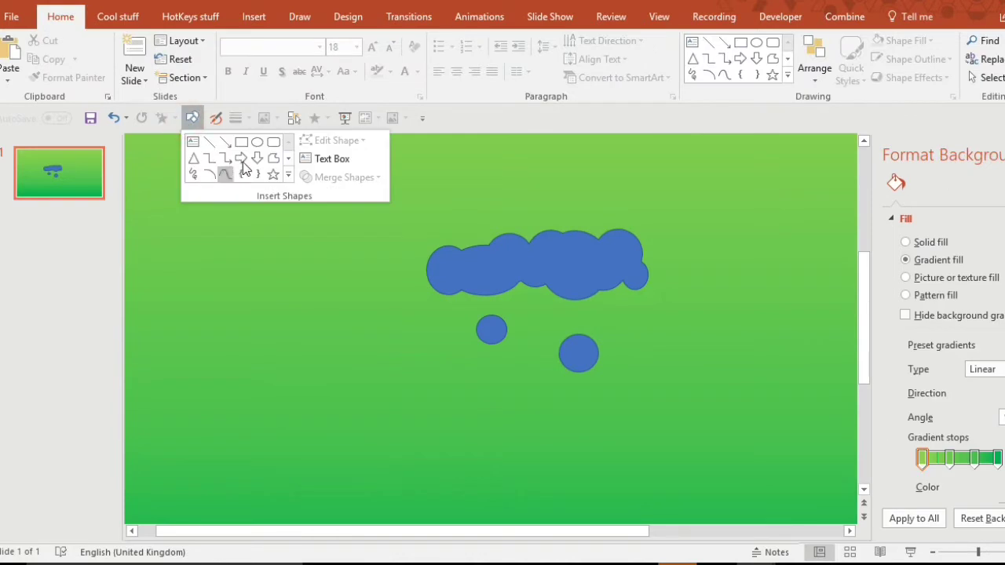
click(193, 157)
drag(503, 329, 477, 272)
mouse_move(498, 306)
mouse_down()
mouse_move(510, 317)
mouse_move(567, 315)
mouse_move(583, 307)
mouse_move(579, 299)
mouse_move(578, 352)
mouse_up()
drag(579, 317, 600, 312)
click(647, 377)
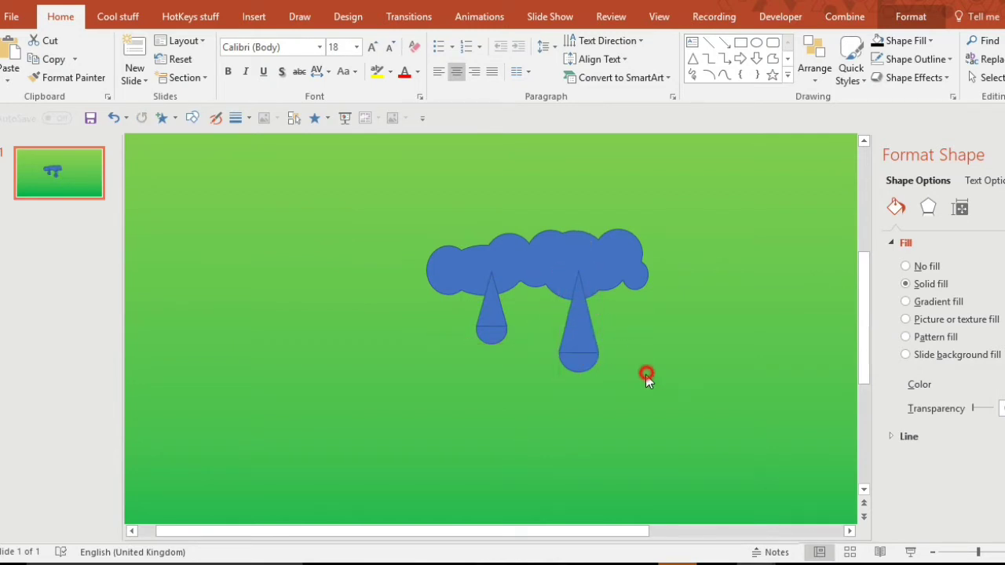
Fine-tune the larger drop's circle so its sides line up with the triangle above it
click(583, 365)
scroll(560, 410, up, 3)
drag(520, 330, 521, 330)
click(534, 413)
click(488, 346)
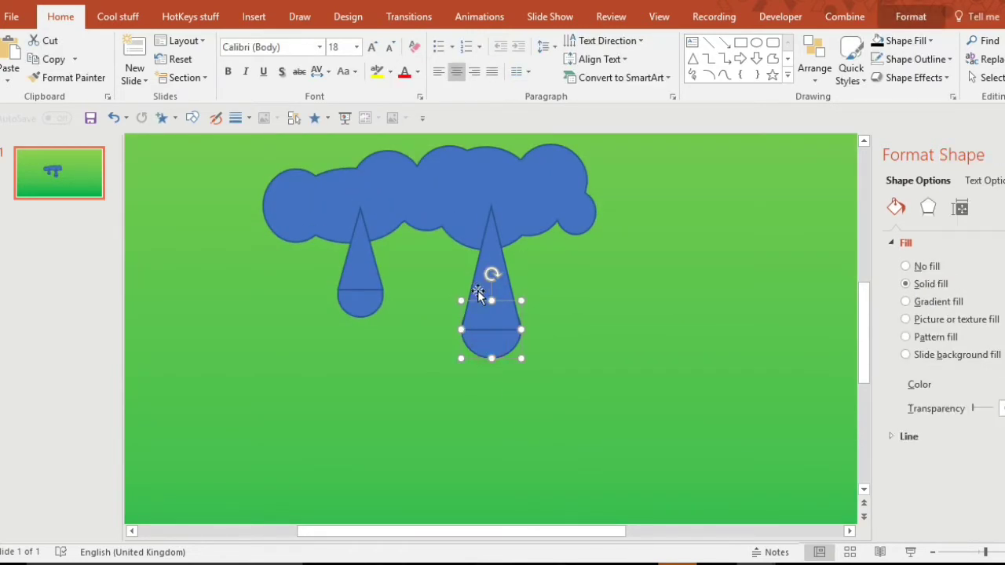
drag(464, 330, 465, 330)
click(457, 404)
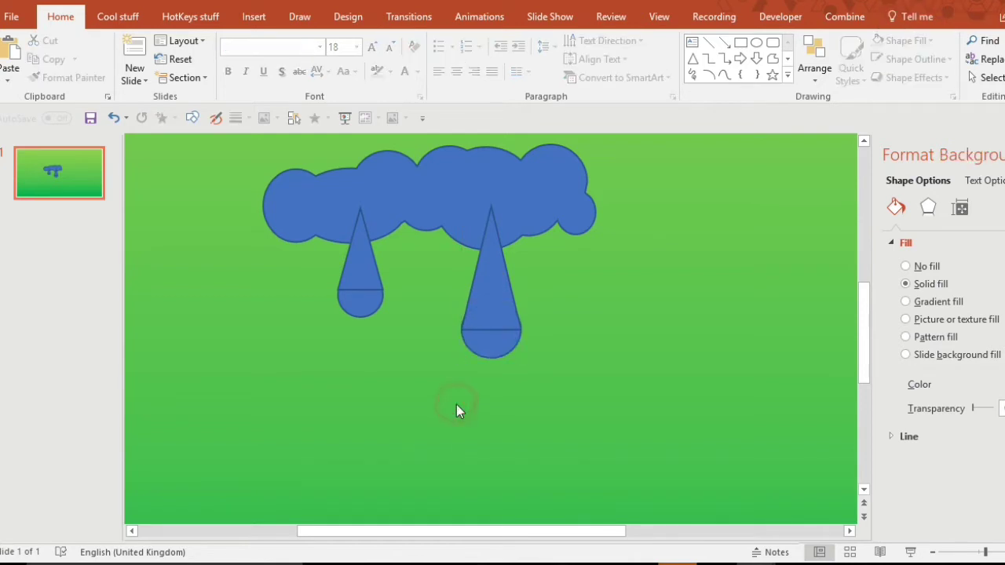
Adjust the triangles of both drops so their edges blend smoothly into the circles
click(487, 294)
drag(523, 267, 523, 267)
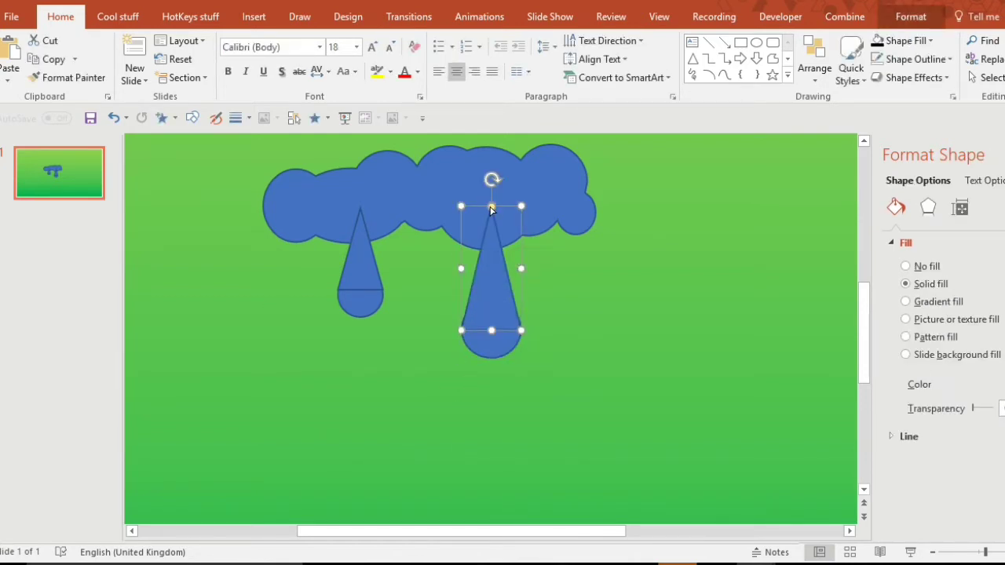
drag(491, 327, 492, 294)
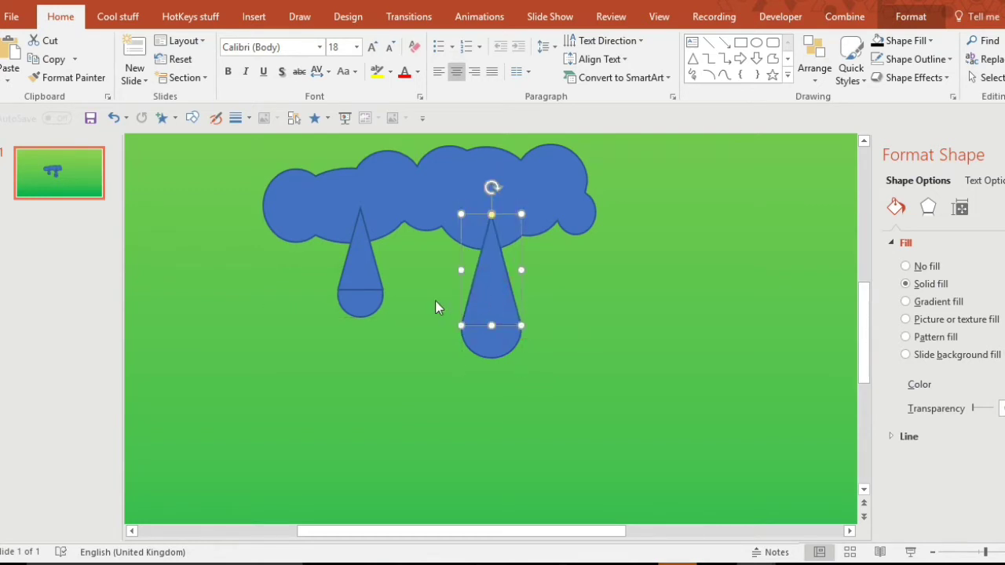
click(435, 301)
drag(366, 272, 365, 278)
click(438, 279)
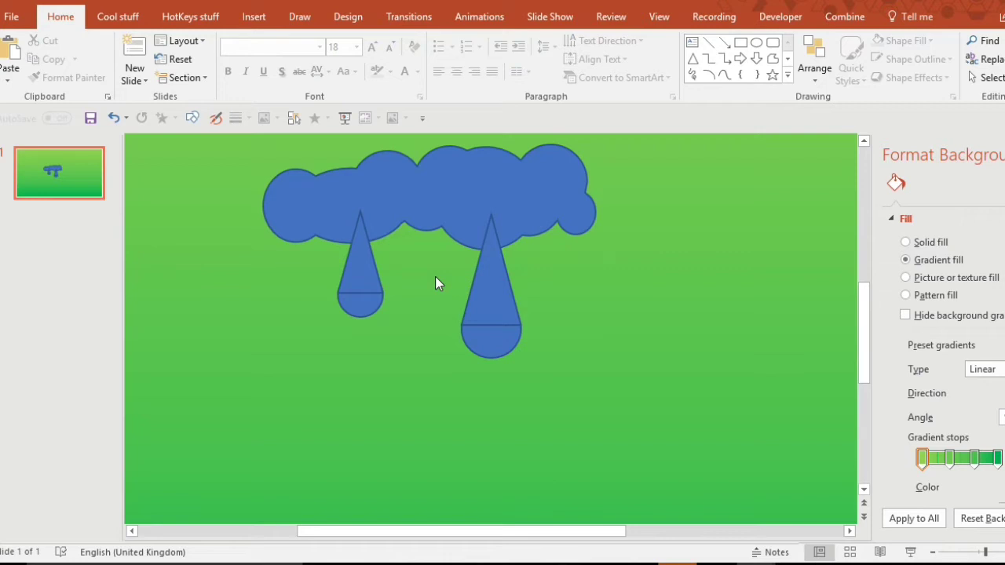
Select the cloud shape with both drops' circles and triangles and merge them with Union
drag(556, 381, 202, 105)
shift+click(288, 196)
click(845, 16)
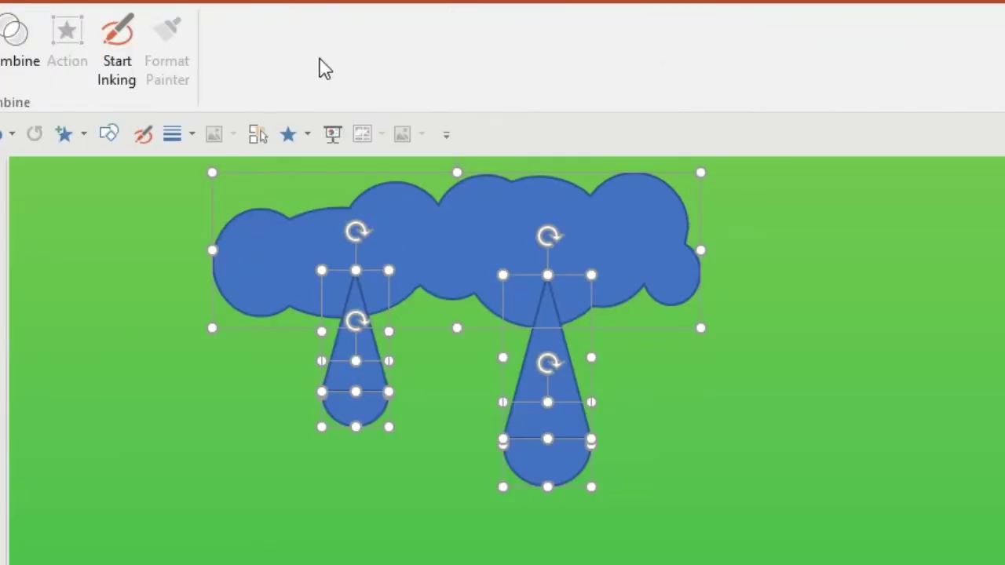
Edit the merged shape's points to curve the necks of both drops inwards where they meet the cloud
right_click(379, 395)
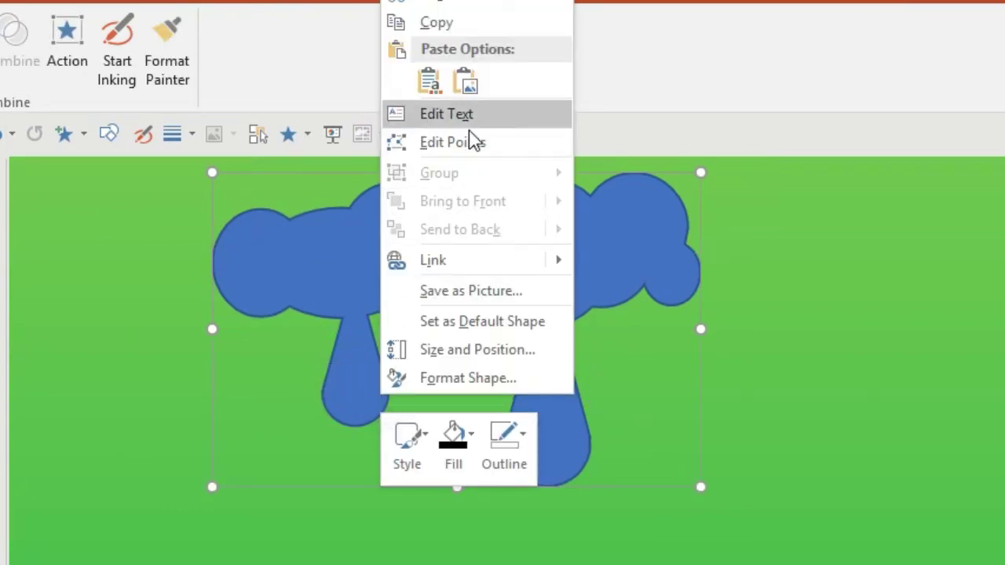
click(465, 144)
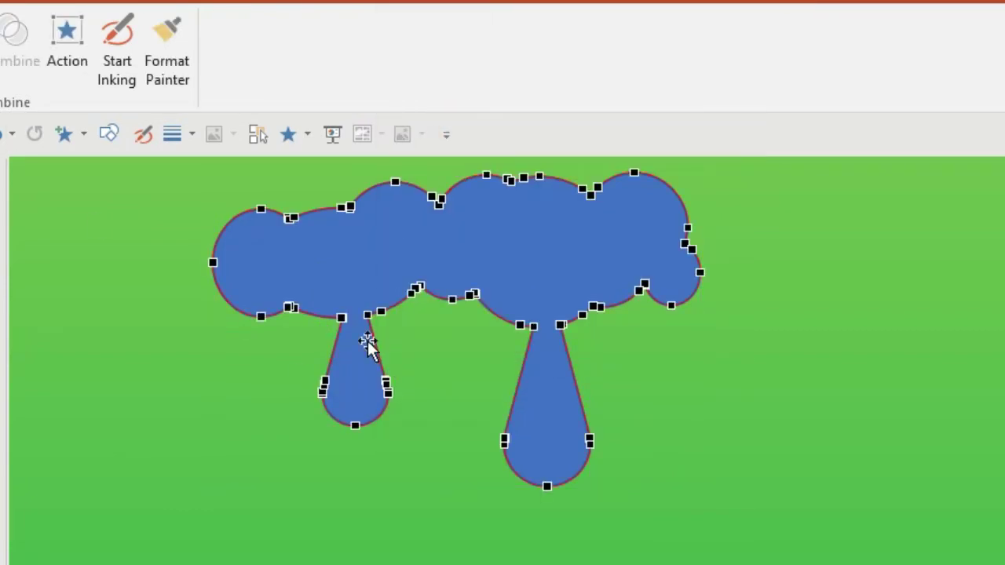
mouse_move(374, 336)
mouse_down()
mouse_move(375, 348)
mouse_move(363, 347)
mouse_up()
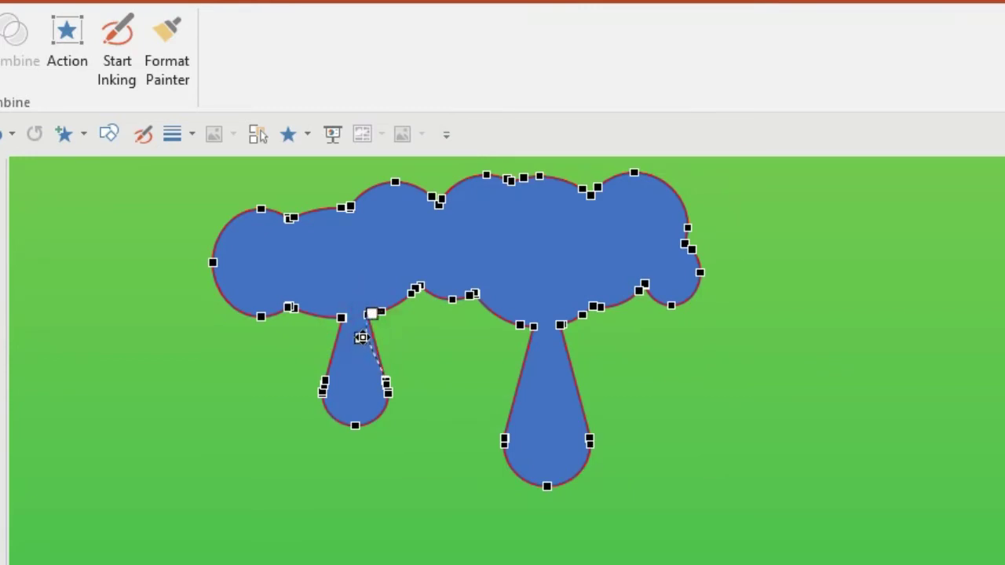
drag(366, 336, 333, 312)
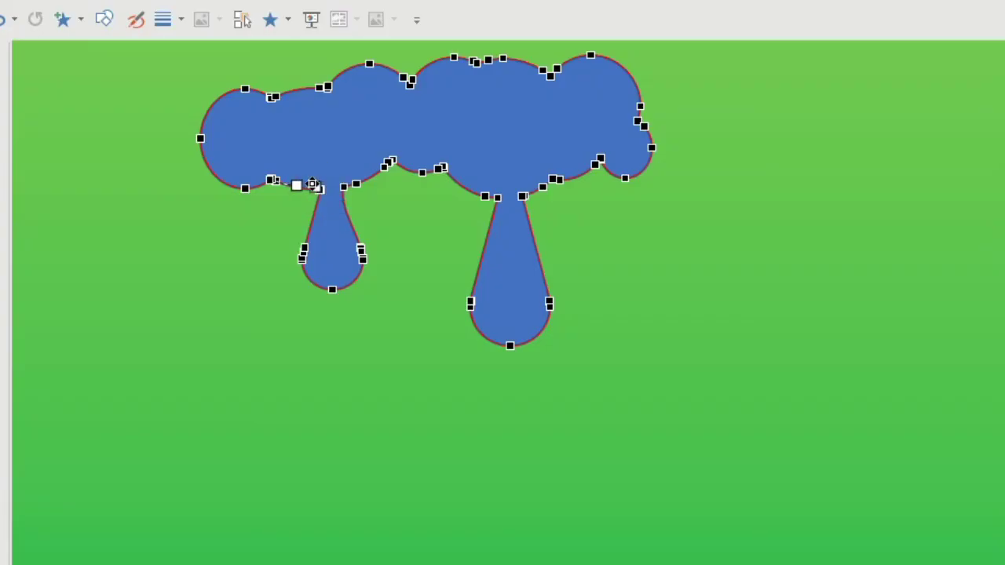
drag(313, 184, 322, 227)
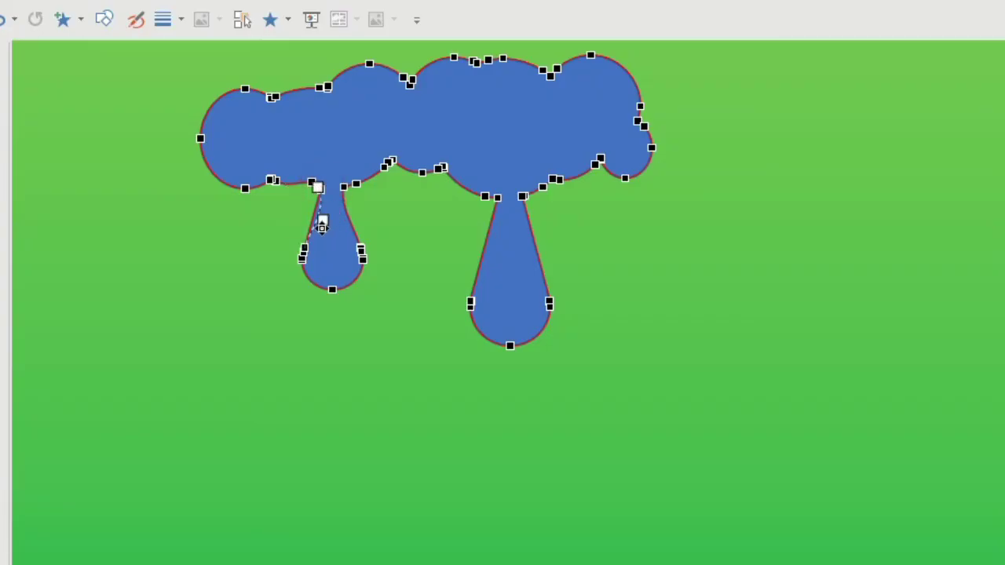
click(498, 199)
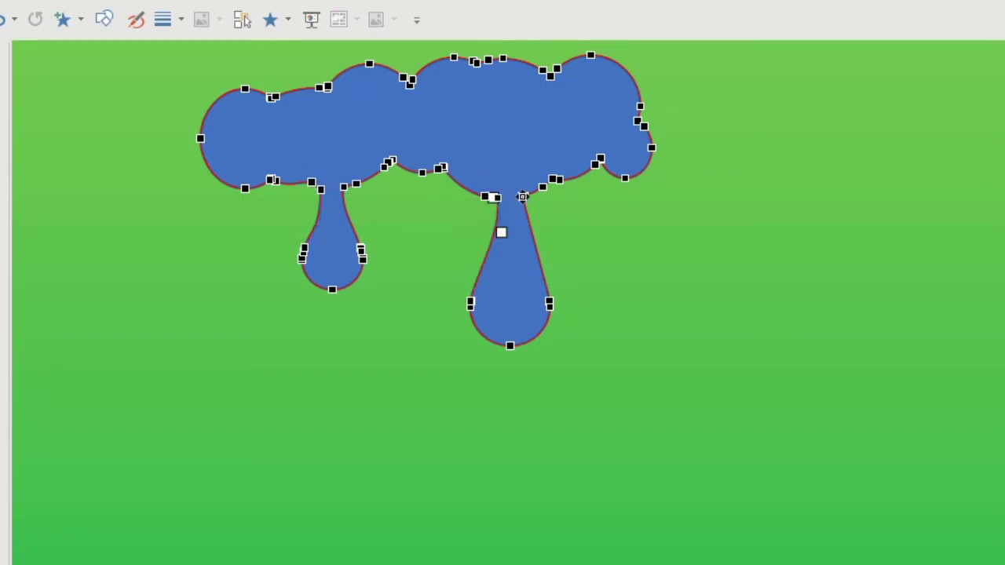
key(Escape)
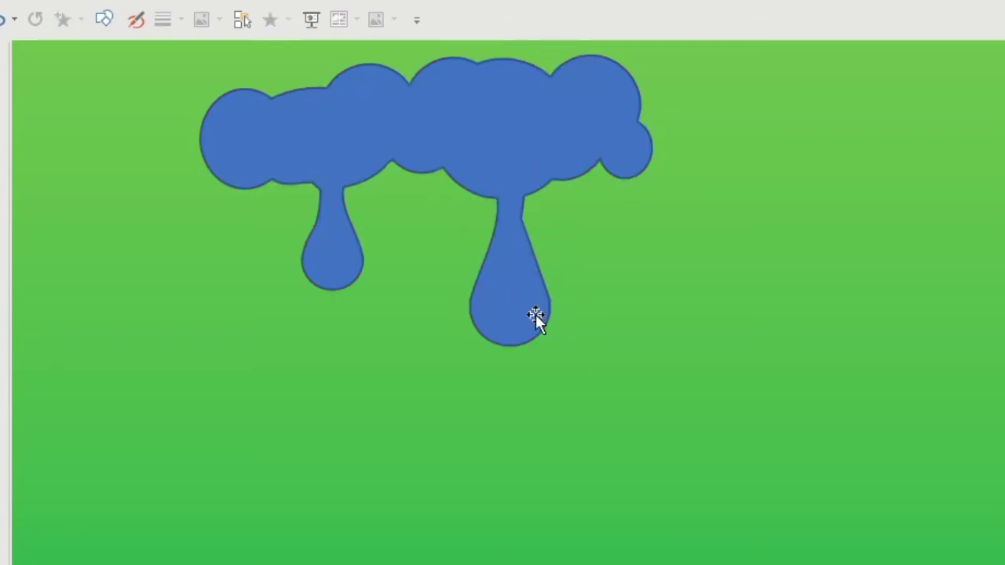
Duplicate the dripping shape, shrink the copy and place it overlapping the original's right end
scroll(503, 303, down, 1)
scroll(504, 303, up, 1)
click(422, 225)
key(ctrl+d)
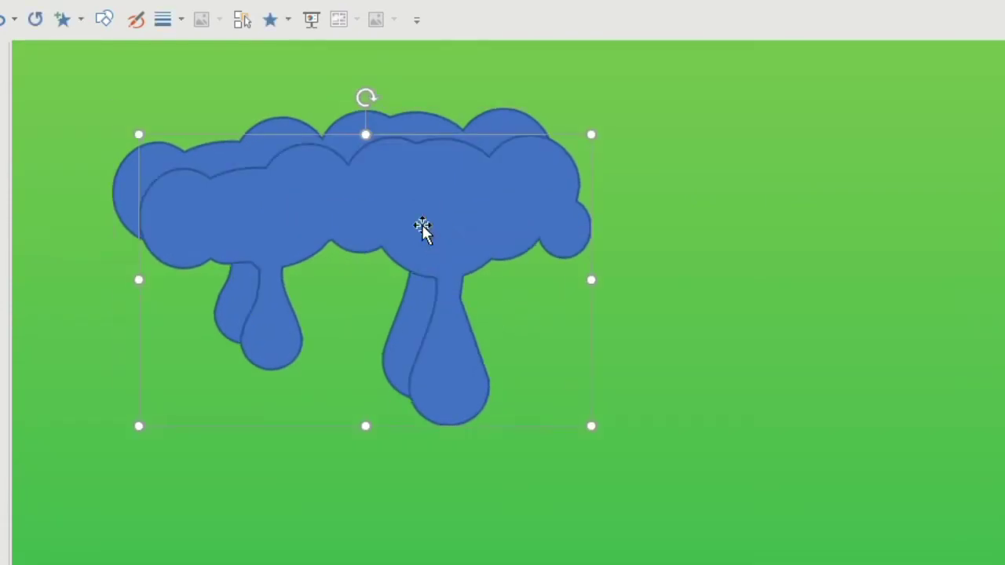
drag(592, 424, 484, 348)
drag(406, 278, 604, 200)
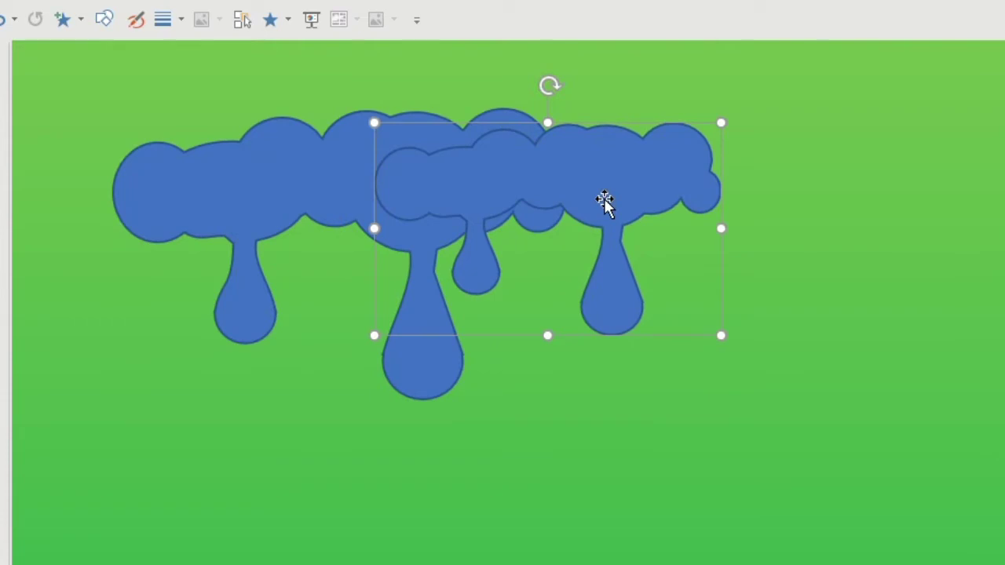
Add another full-size copy of the dripping shape, flip it horizontally and align it level with the original as its mirrored right half
key(ctrl+d)
scroll(709, 243, down, 1)
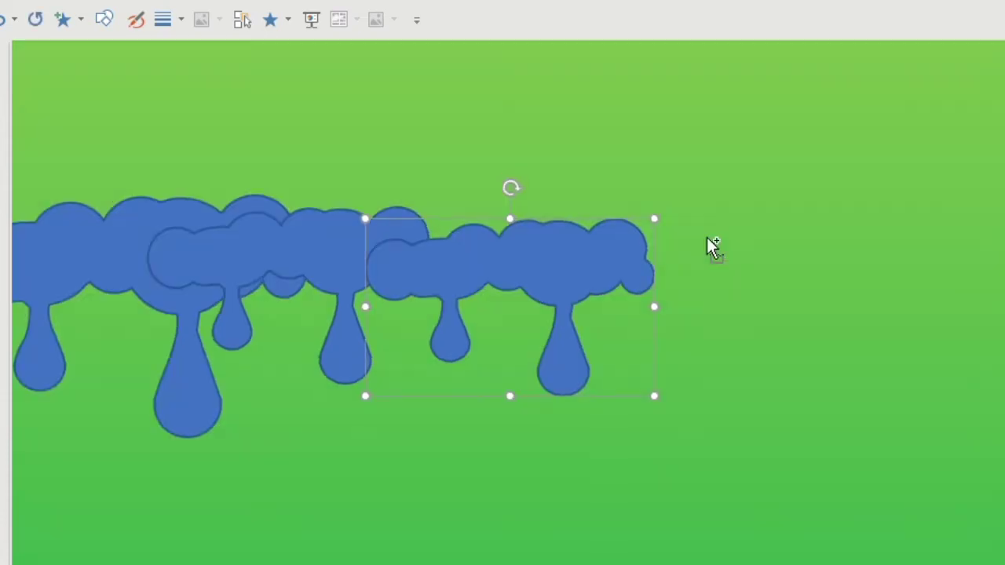
scroll(693, 254, down, 2)
drag(711, 253, 763, 213)
click(966, 3)
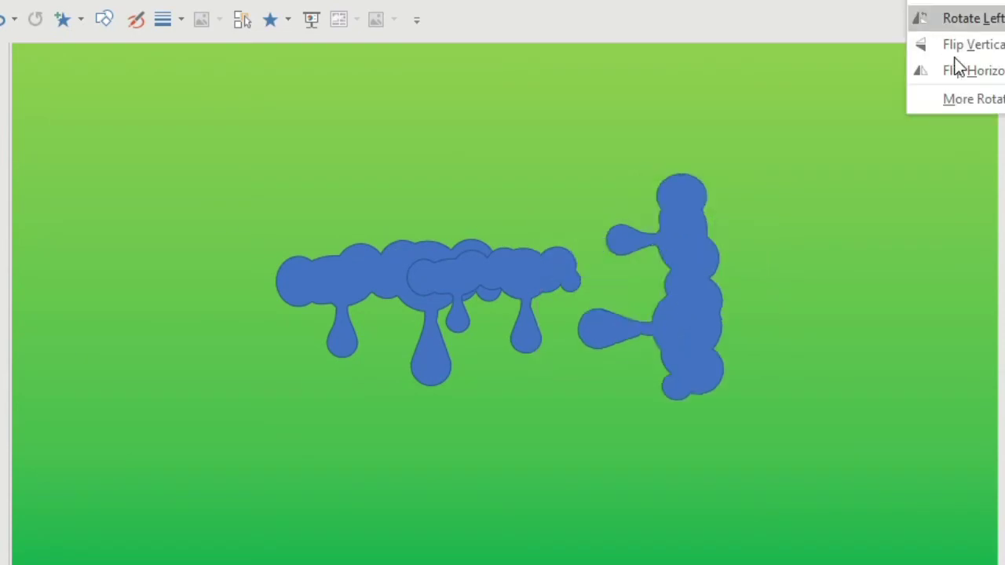
click(960, 72)
drag(622, 269, 589, 288)
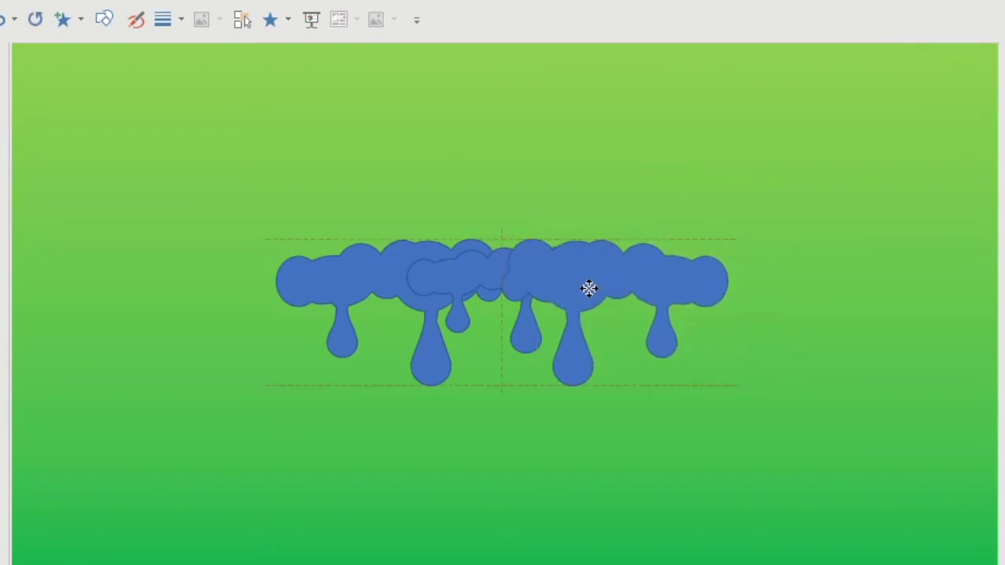
Merge the three dripping shapes into one with Union and move the result lower on the slide
drag(777, 461, 210, 162)
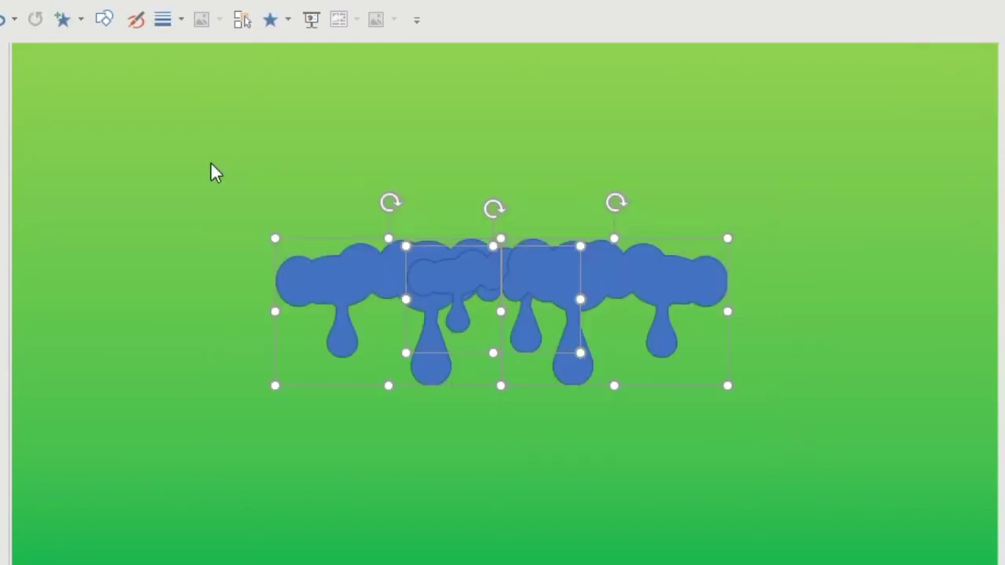
key(ctrl+shift+g)
drag(444, 281, 457, 371)
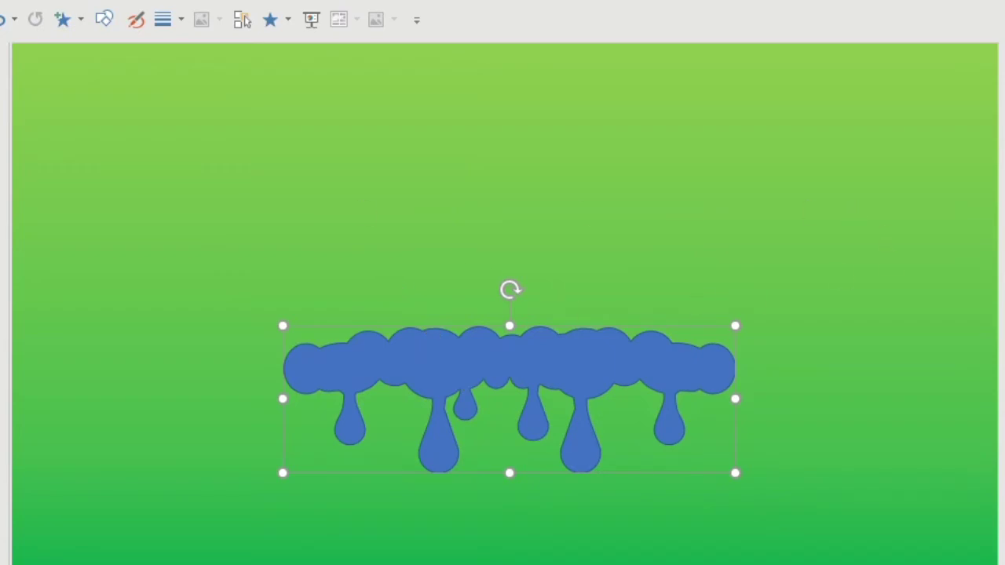
Insert a text box above the dripping shape containing the letter "H"
click(181, 18)
click(196, 18)
drag(316, 126, 540, 262)
text(H)
Enlarge the letter H's font size until its base reaches the dripping shape
key(ctrl+a)
key(ctrl+shift+period)
key(ctrl+shift+period)
key(ctrl+shift+period)
key(ctrl+shift+period)
key(ctrl+shift+period)
key(ctrl+shift+period)
key(ctrl+shift+period)
key(ctrl+shift+period)
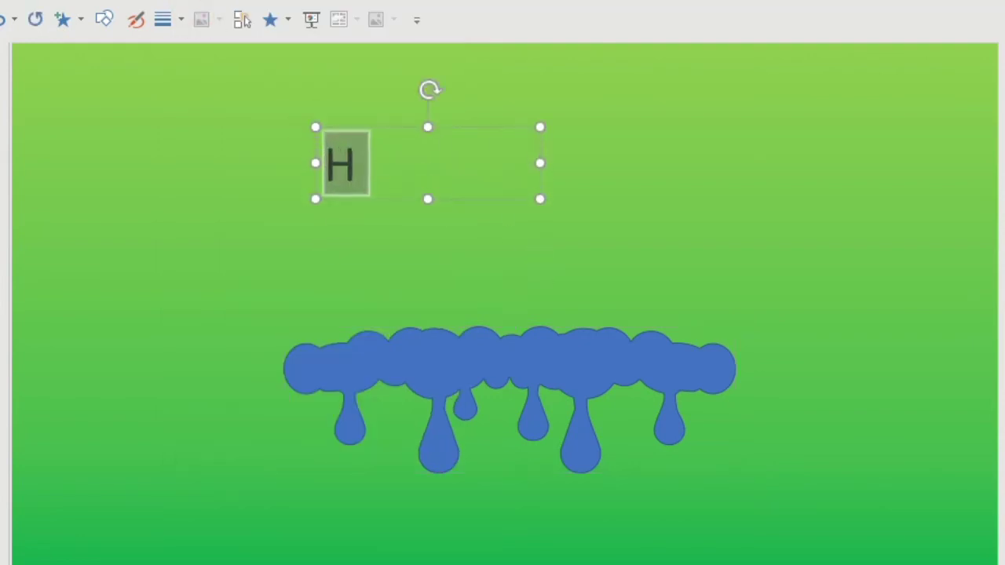
key(ctrl+bracketright)
key(ctrl+bracketright)
key(ctrl+bracketright)
key(ctrl+bracketright)
key(ctrl+bracketright)
key(ctrl+bracketright)
key(ctrl+bracketright)
key(ctrl+bracketright)
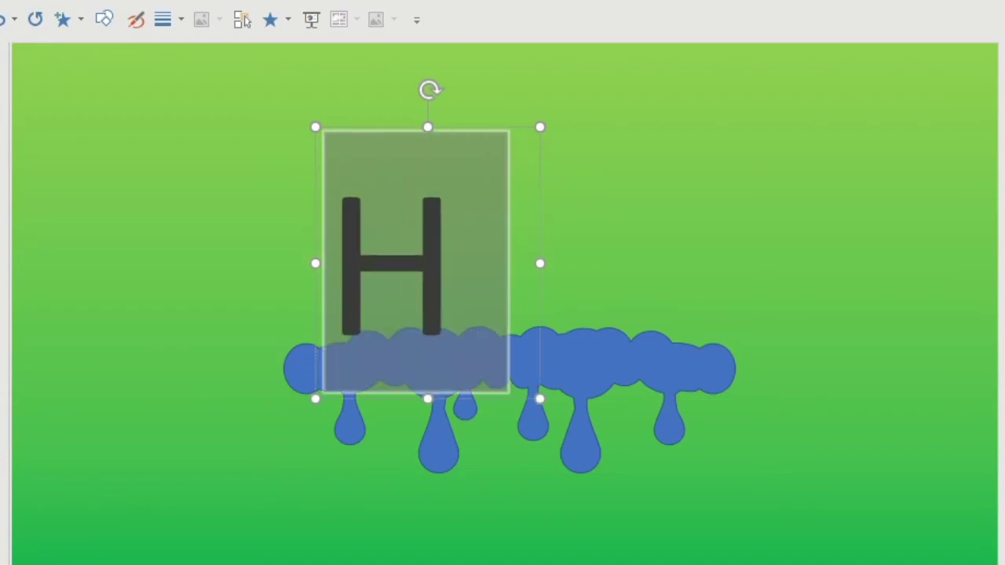
Change the letter H's font to Gill Sans Ultra Bold
click(280, 2)
drag(444, 2, 449, 135)
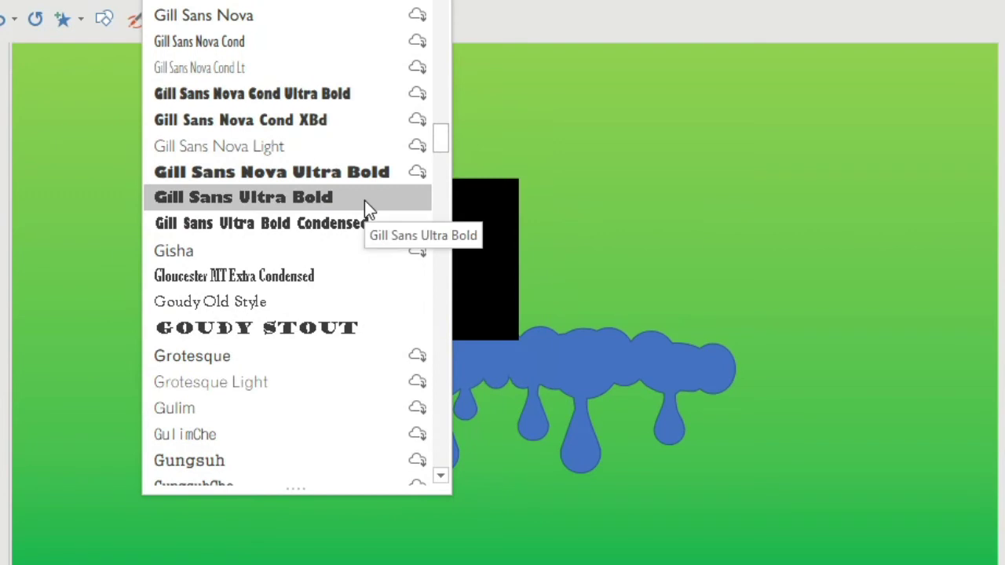
click(364, 199)
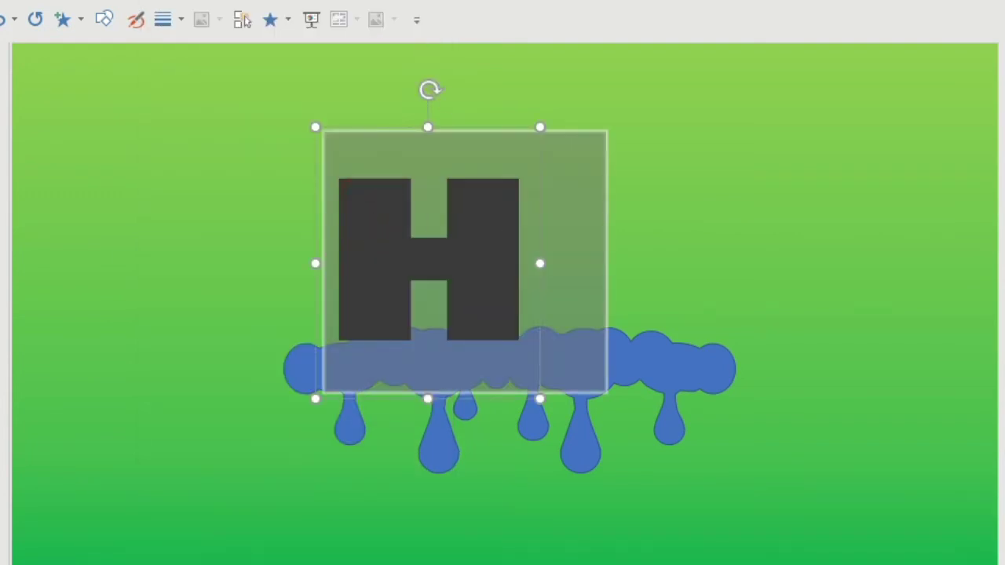
Enlarge the bold H further until it covers most of the dripping shape's width
key(ctrl+shift+period)
key(ctrl+shift+period)
key(ctrl+shift+period)
click(230, 252)
click(434, 311)
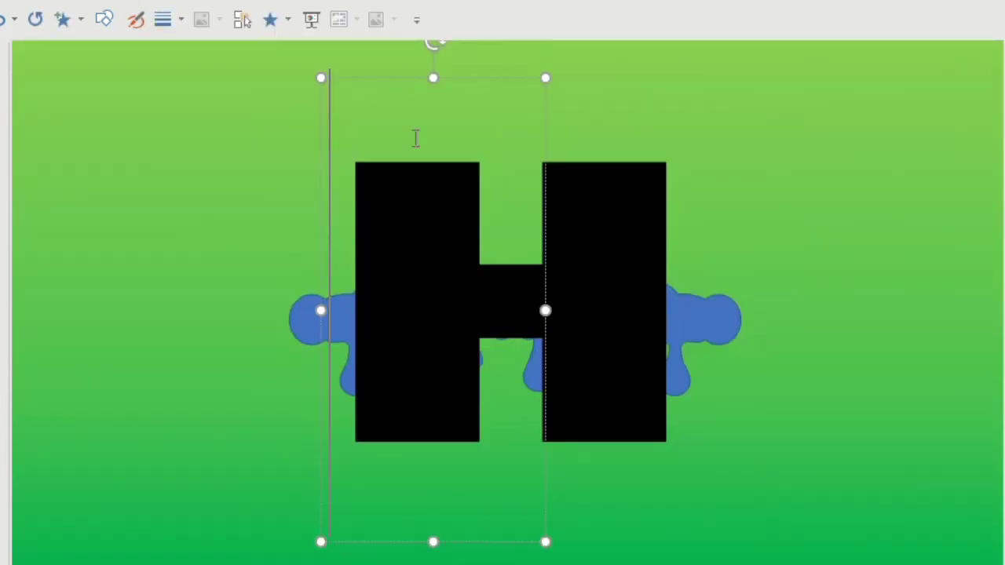
Move the dripping shape below the letter H so the two no longer overlap
drag(544, 180, 558, 146)
scroll(546, 441, down, 1)
drag(373, 326, 355, 420)
click(448, 246)
drag(445, 103, 386, 70)
right_click(400, 169)
click(283, 175)
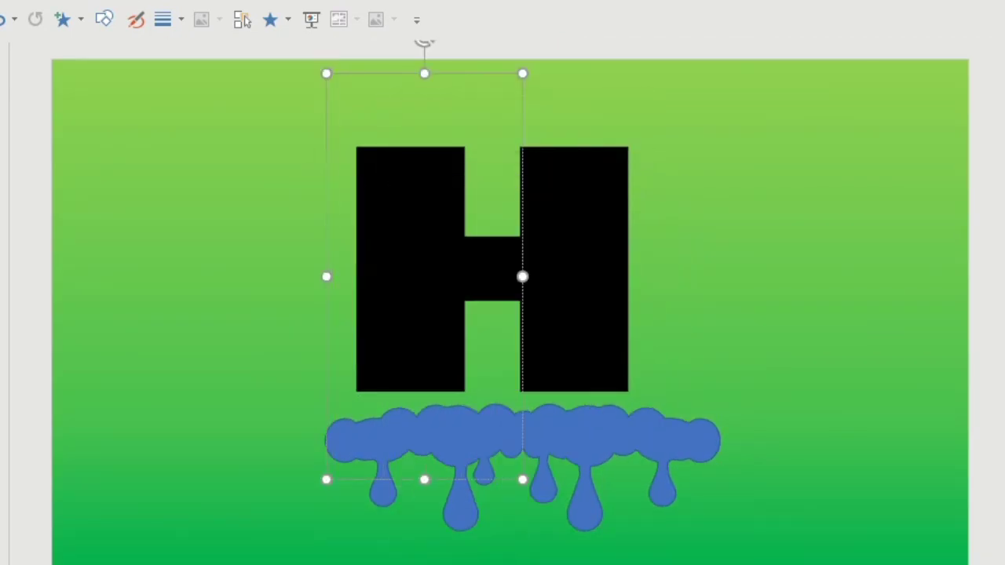
Convert the letter H into a shape by intersecting it with a rectangle drawn around and behind it
click(245, 17)
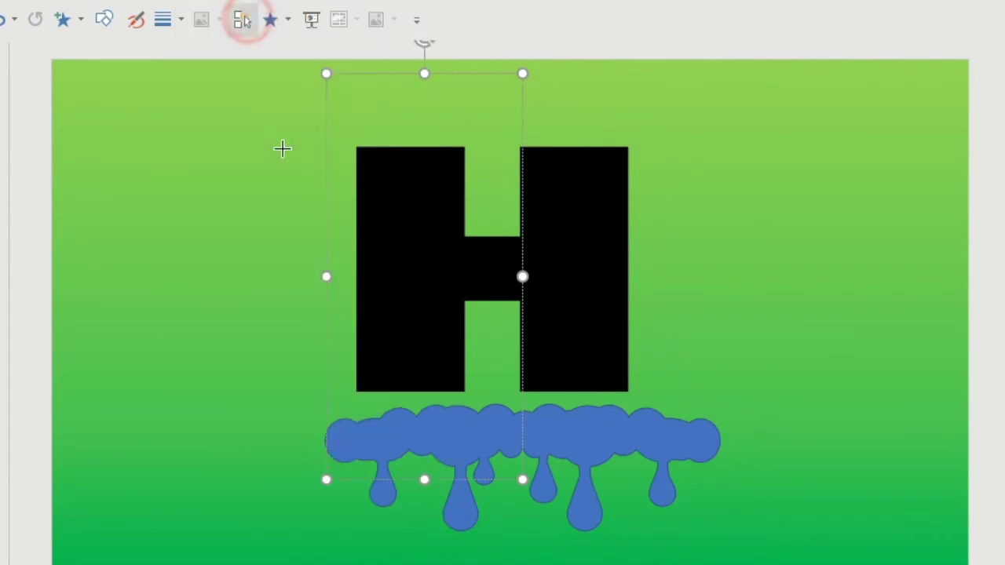
drag(247, 126, 750, 421)
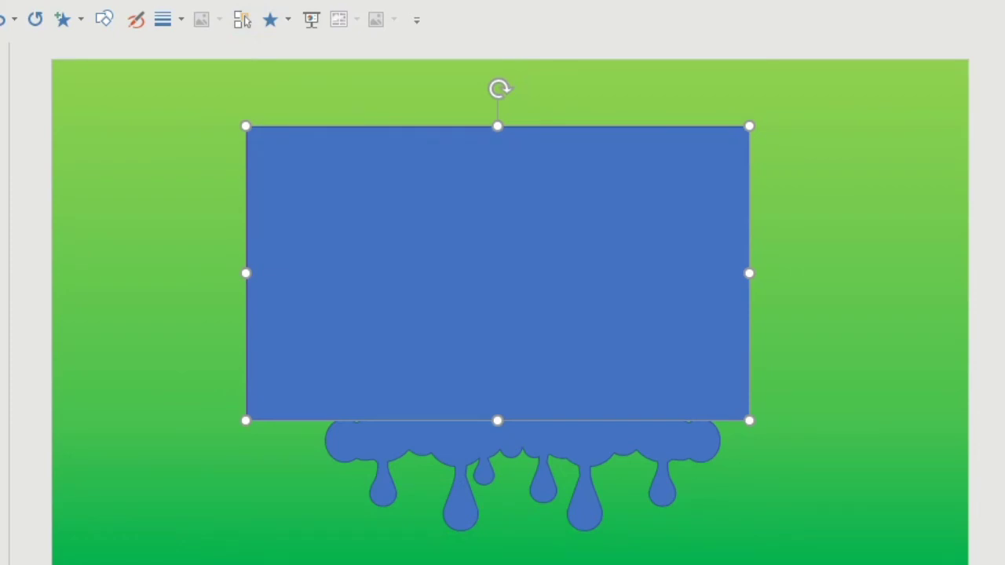
text(H)
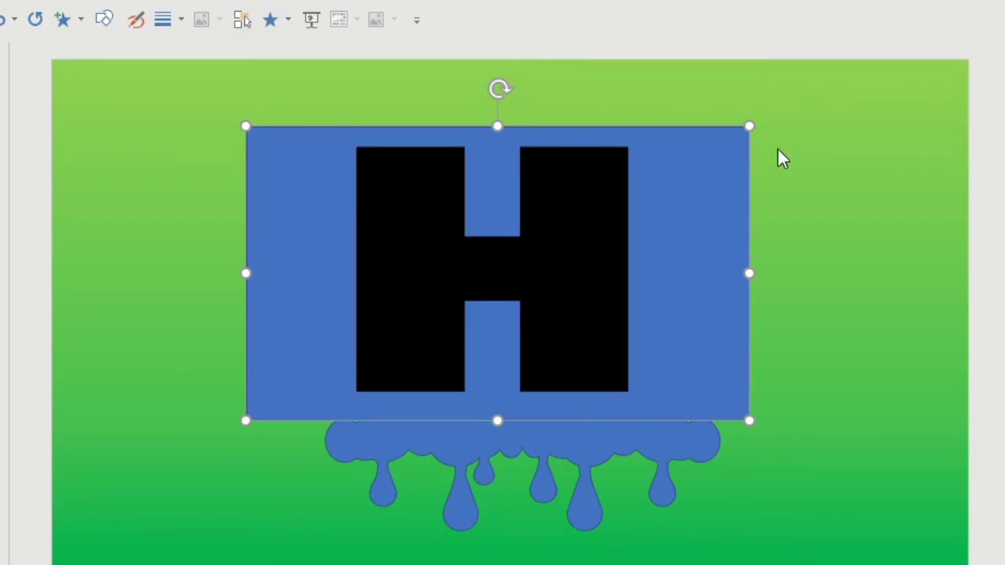
click(604, 242)
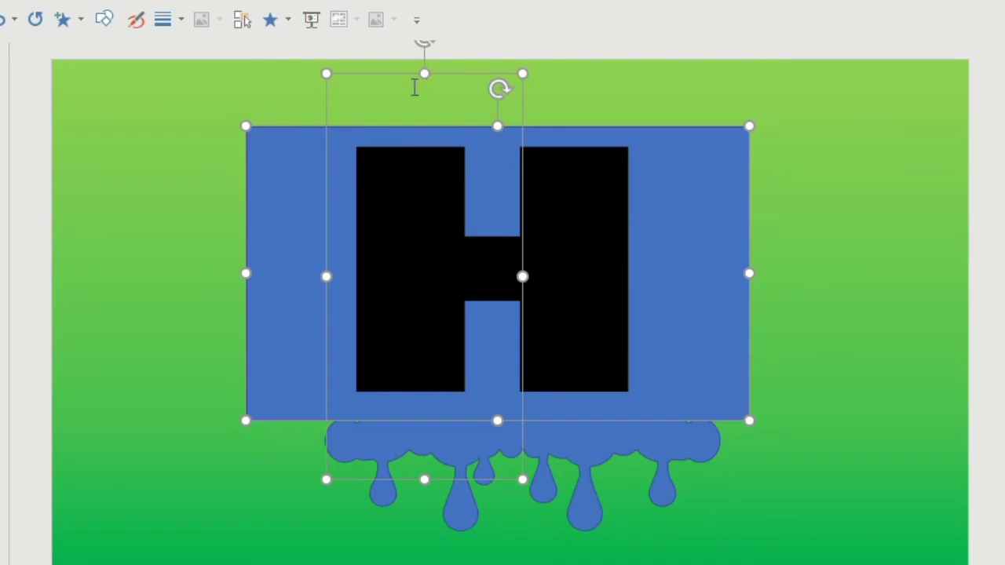
click(63, 16)
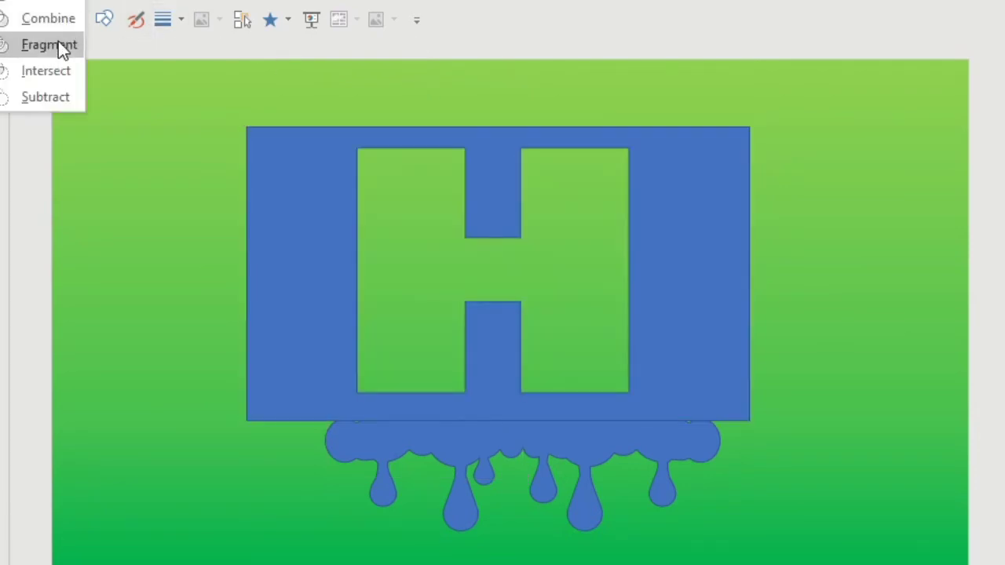
click(58, 78)
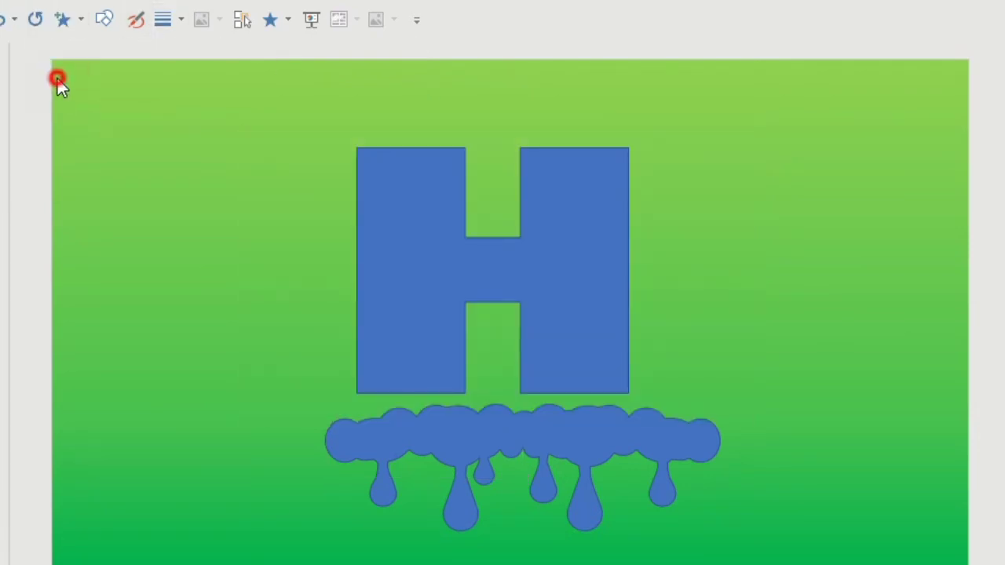
Reposition the H shape and edit its points to round the upper corner of its right leg
click(395, 228)
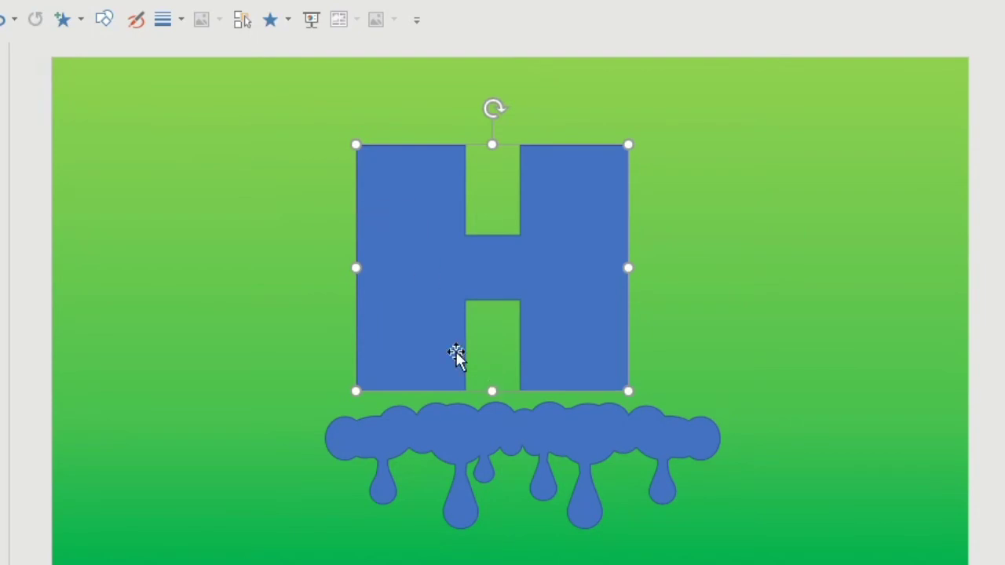
drag(406, 303, 431, 292)
right_click(430, 295)
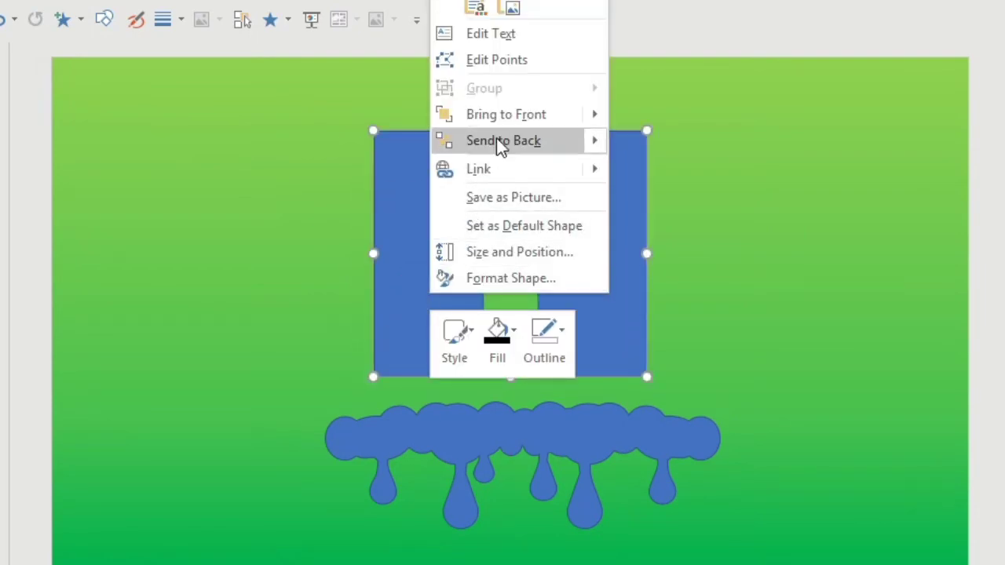
click(497, 61)
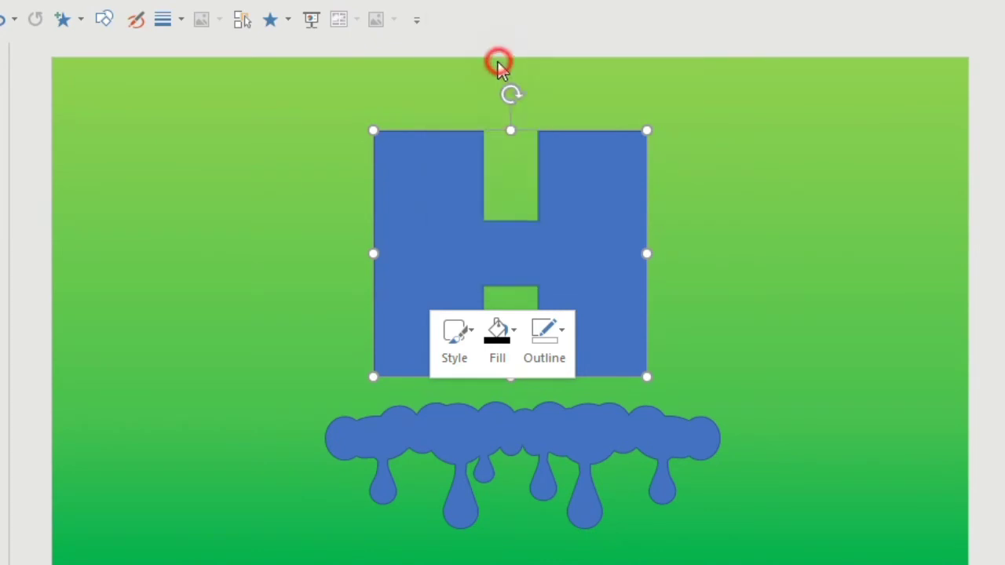
click(645, 131)
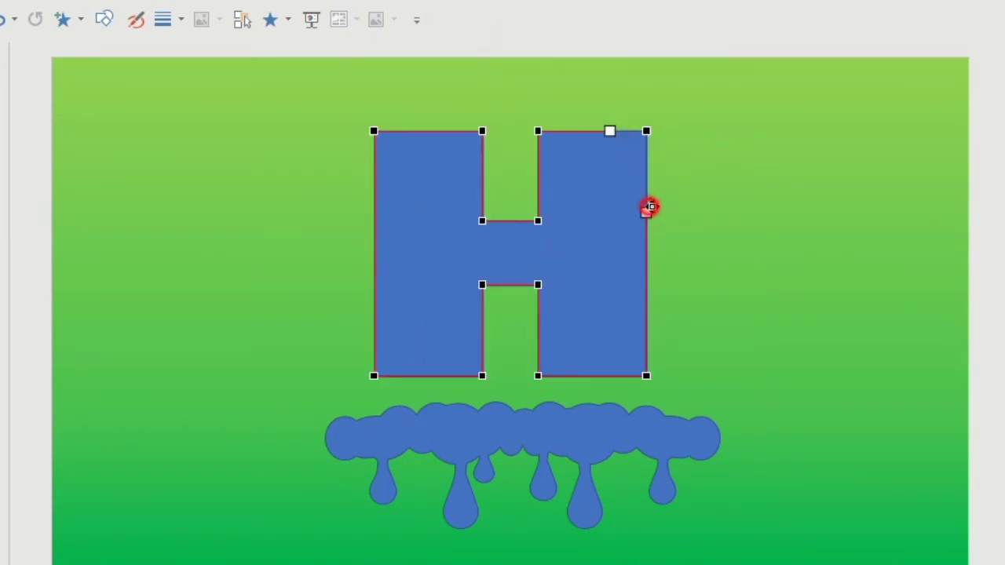
drag(650, 207, 656, 140)
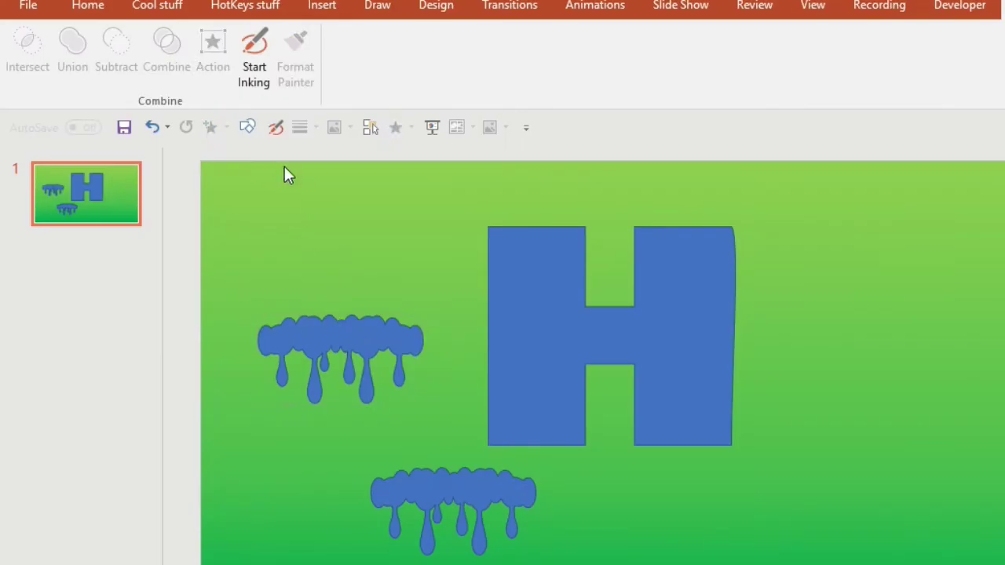
Draw a rectangle over the right half of the upper drip copy and intersect them to keep only that half
click(104, 18)
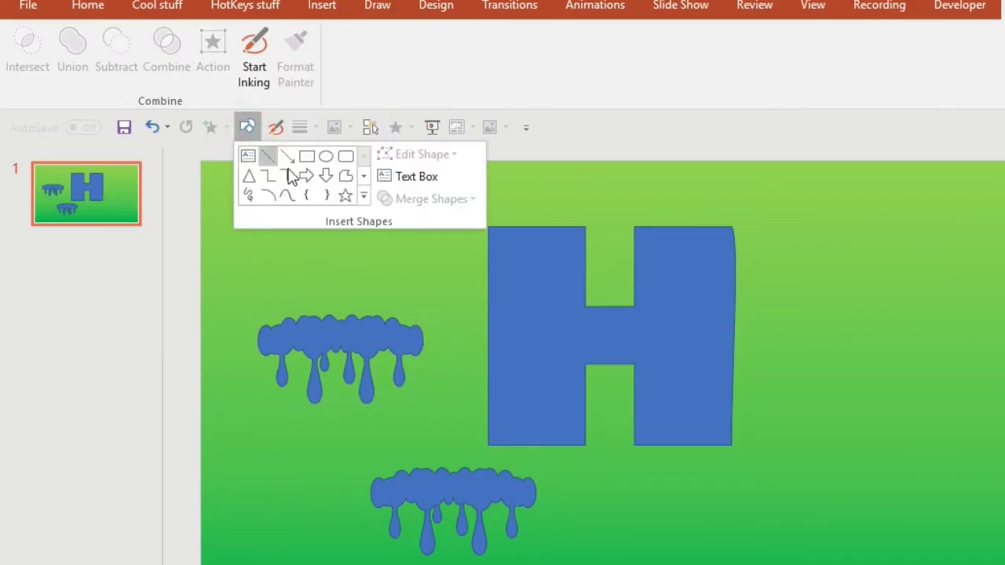
click(309, 161)
drag(439, 445, 339, 288)
click(312, 325)
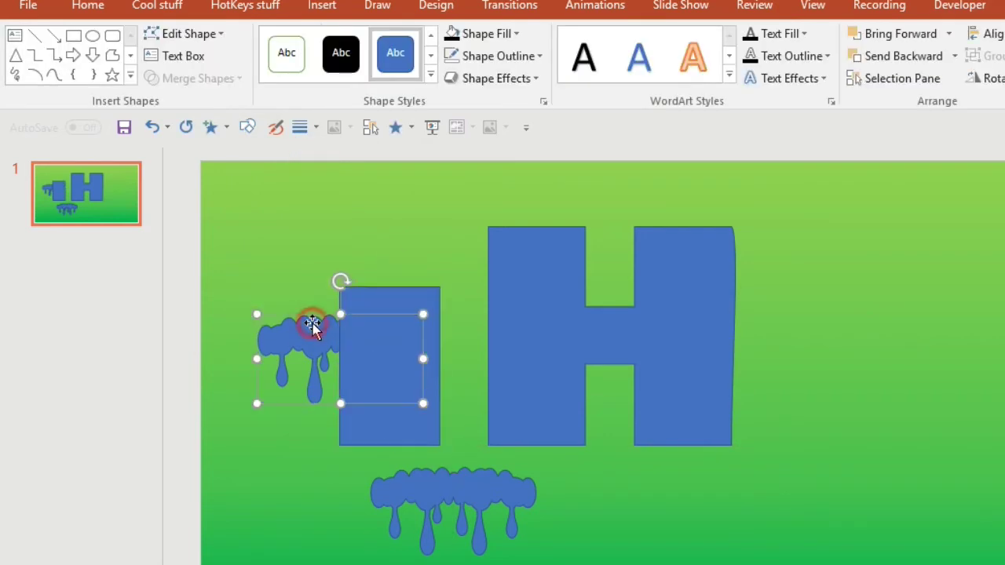
shift+click(420, 314)
right_click(417, 303)
click(165, 78)
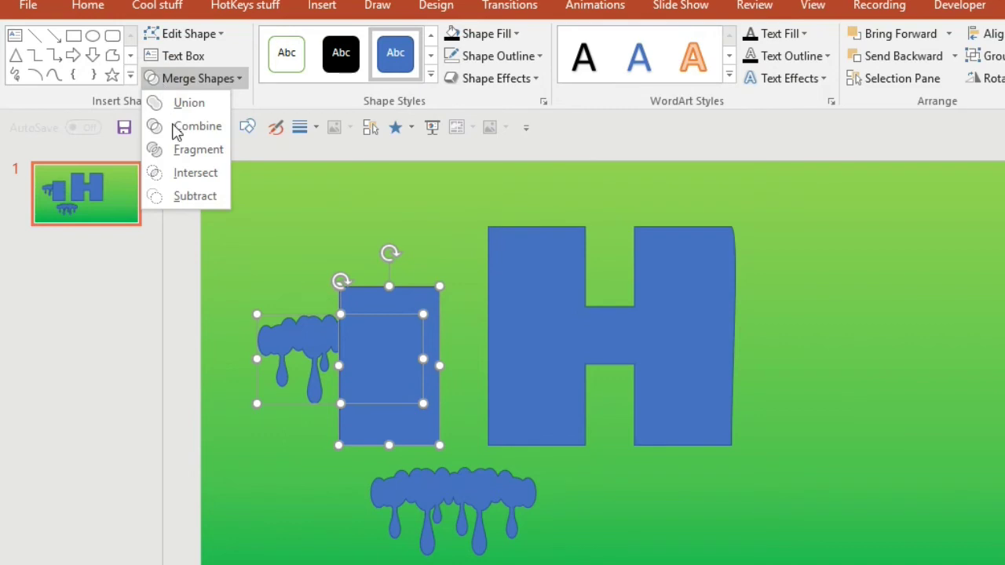
click(179, 171)
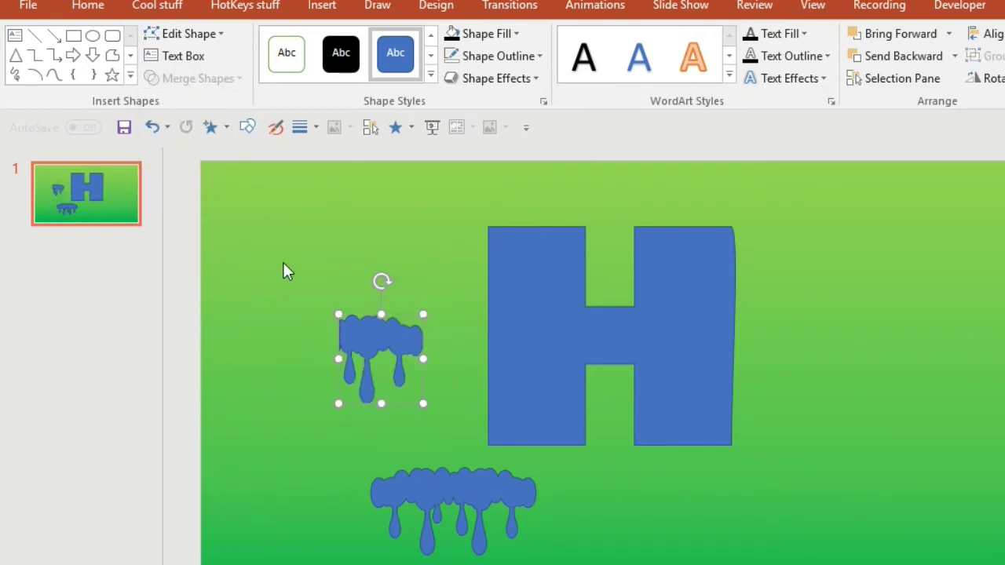
Duplicate the full drip shape, cover the copy's right half with a rectangle, and subtract it to keep the left half
click(426, 490)
drag(268, 196, 270, 196)
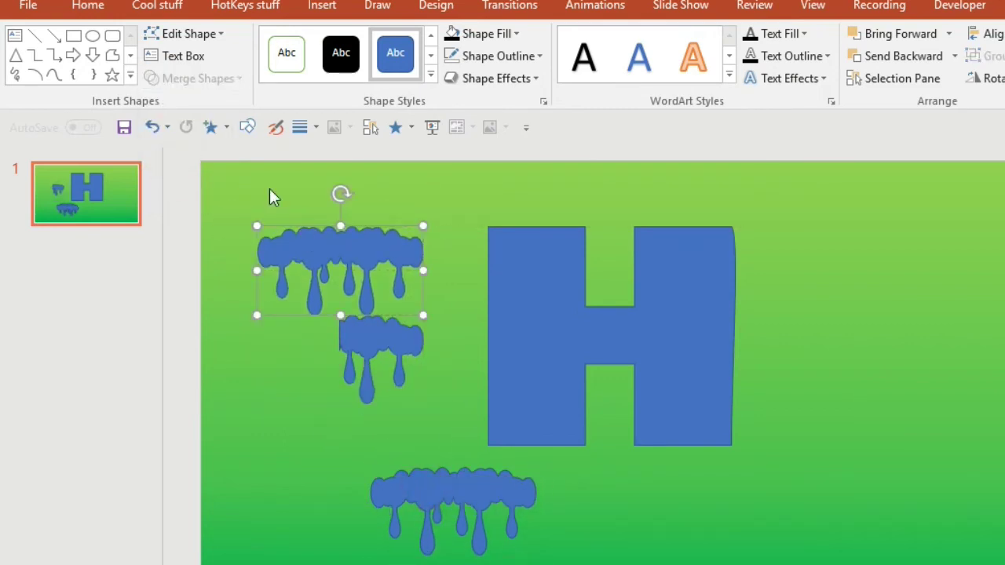
click(247, 127)
click(306, 154)
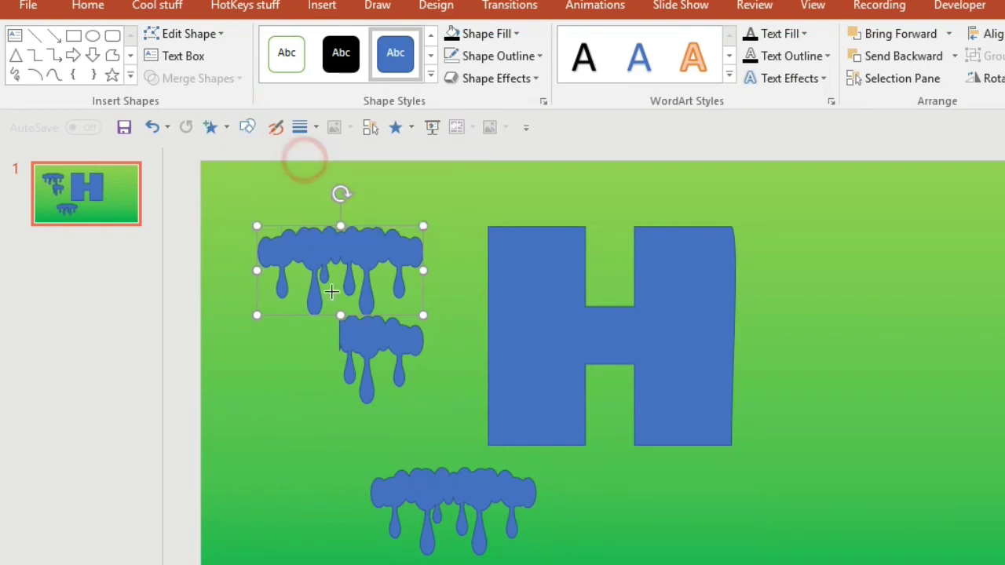
mouse_move(339, 359)
mouse_down()
mouse_move(391, 213)
mouse_move(432, 204)
mouse_up()
click(317, 373)
click(306, 263)
shift+click(373, 333)
right_click(373, 334)
click(199, 78)
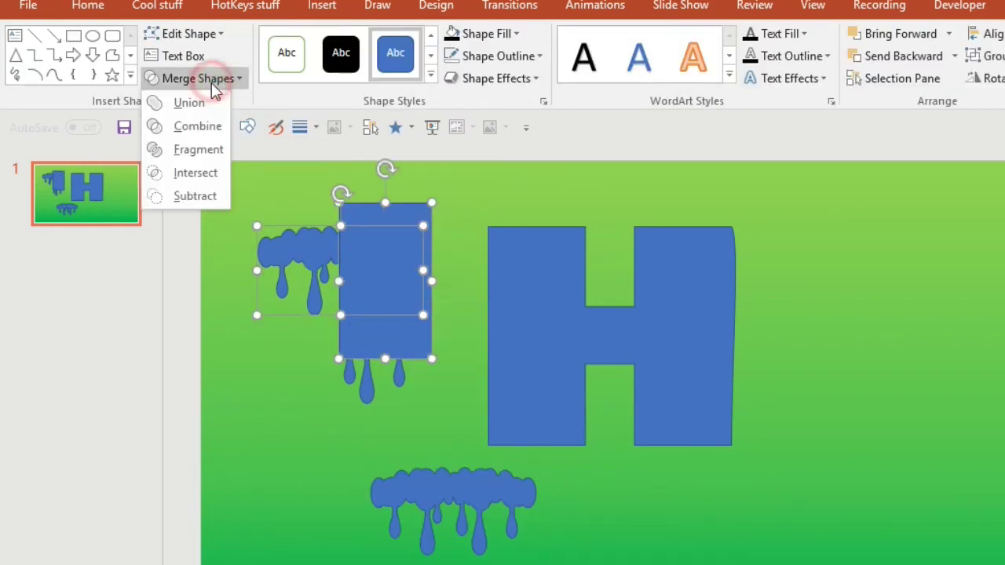
click(209, 196)
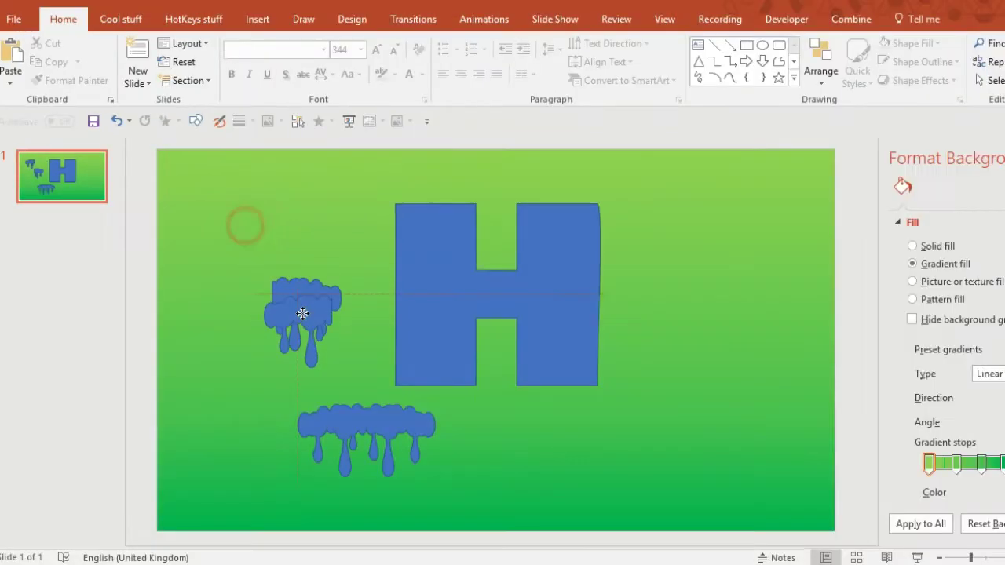
Place the two half drips on the bases of the H's legs and move the full drip aside
drag(303, 313, 416, 368)
drag(334, 420, 718, 339)
drag(435, 377, 471, 398)
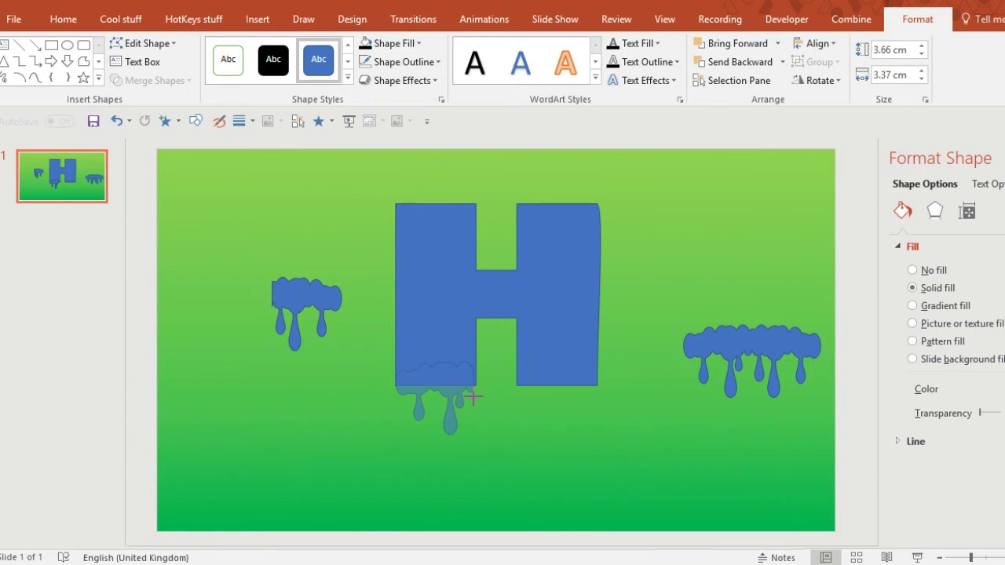
drag(330, 310, 580, 379)
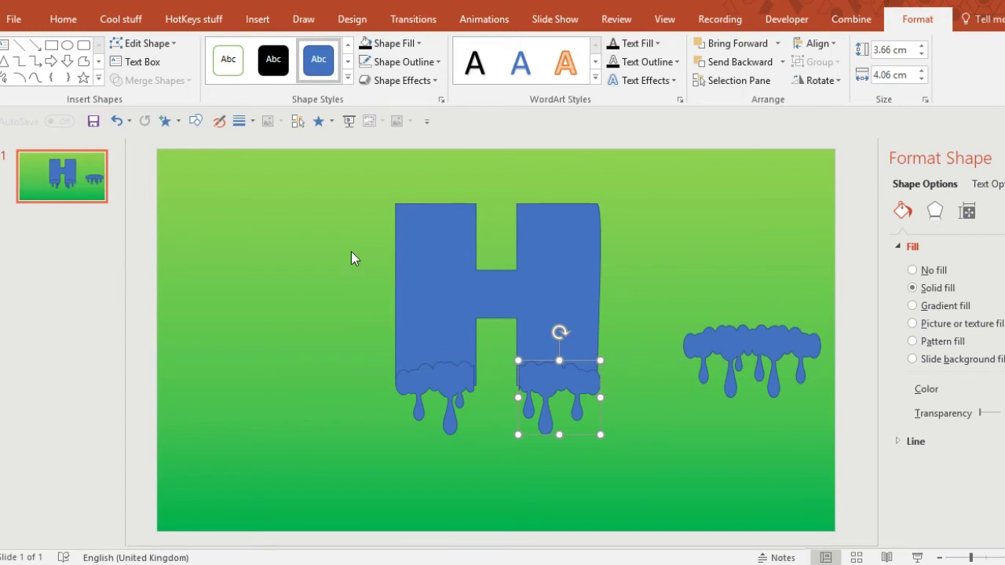
Draw a small circle and a flat ellipse about 0.42 by 0.89 cm at the left leg's outer lower corner
click(196, 125)
click(256, 148)
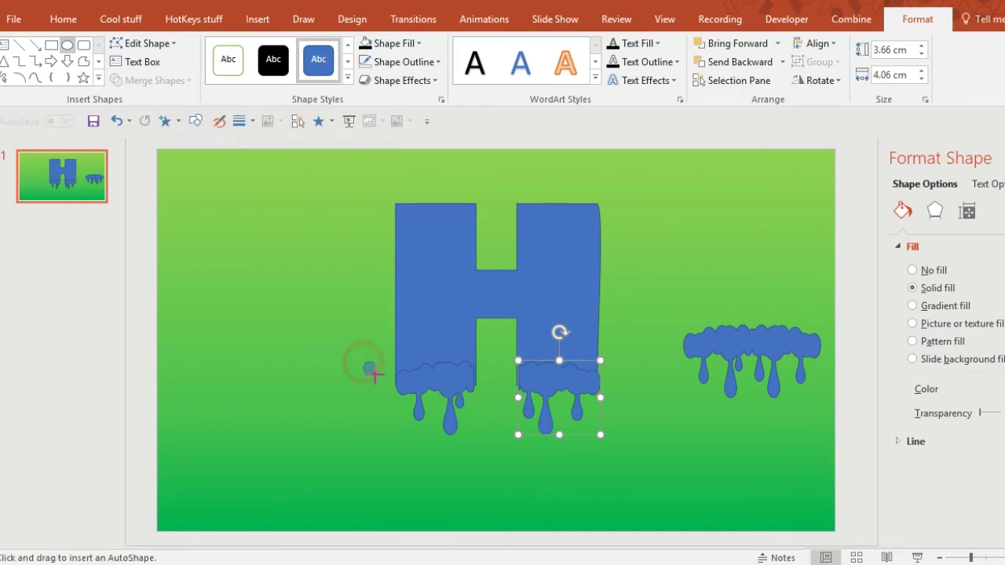
mouse_move(395, 376)
mouse_down()
mouse_move(414, 394)
mouse_move(399, 368)
mouse_move(410, 370)
mouse_up()
drag(403, 402, 401, 404)
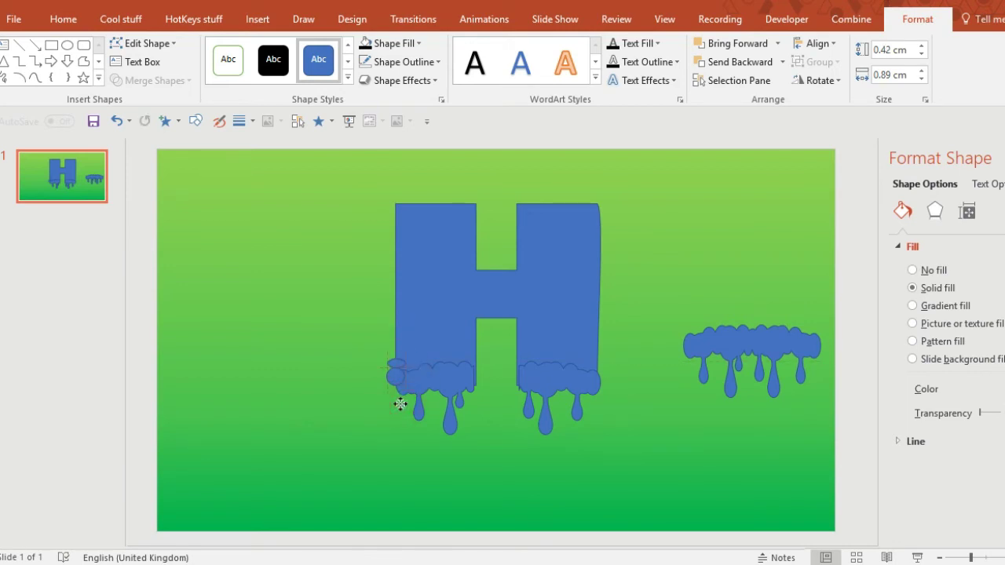
Add circles about 1.1 cm wide over the inner lower corners of the H's two legs
drag(373, 358, 447, 412)
mouse_move(520, 416)
mouse_down()
mouse_move(532, 387)
mouse_move(522, 423)
mouse_up()
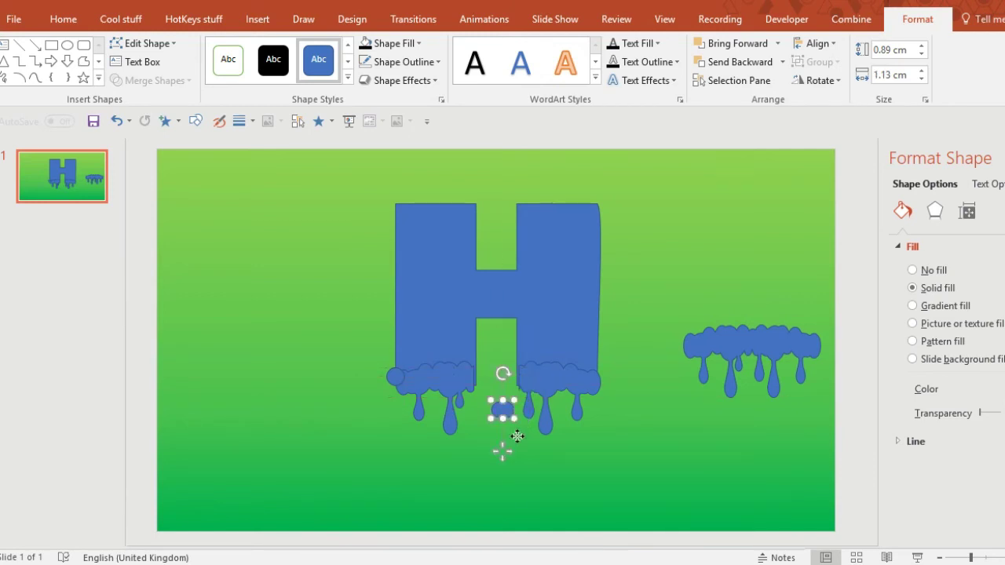
drag(550, 385, 513, 398)
click(503, 411)
drag(503, 441, 516, 433)
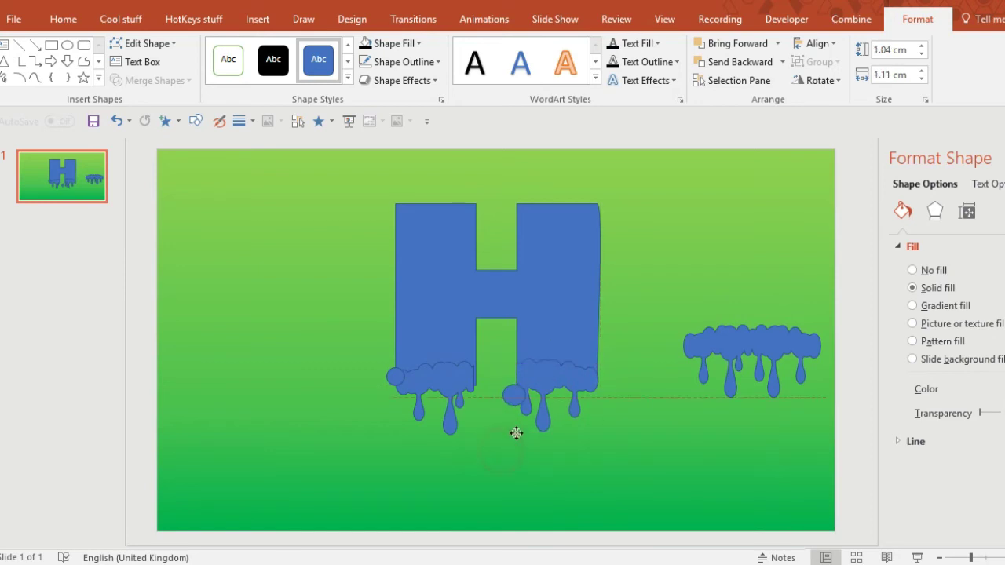
Fit the remaining drip shape under the H's crossbar and merge the letter, drips and circles with Union
drag(707, 345, 290, 289)
drag(245, 257, 484, 328)
drag(673, 466, 305, 157)
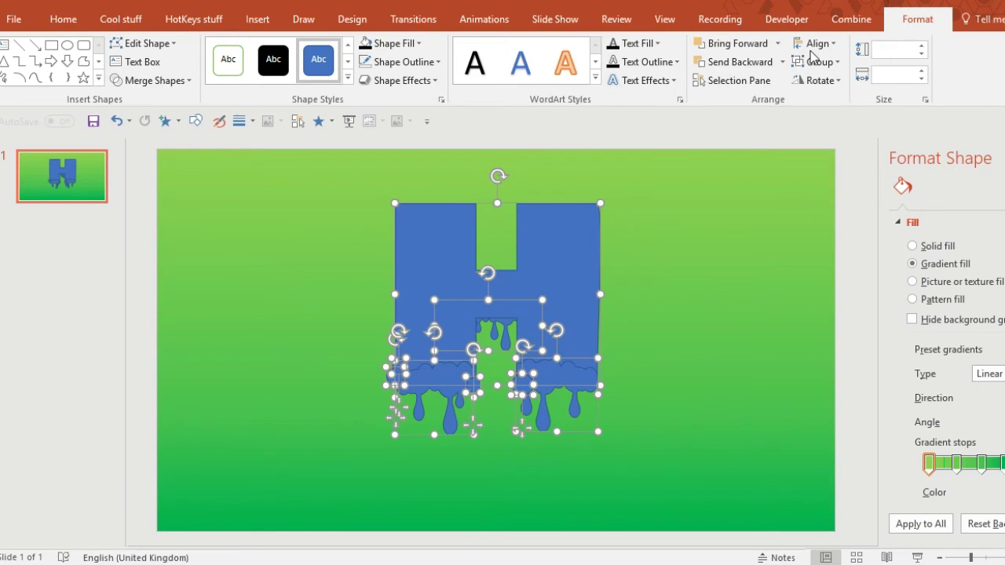
click(851, 18)
click(50, 50)
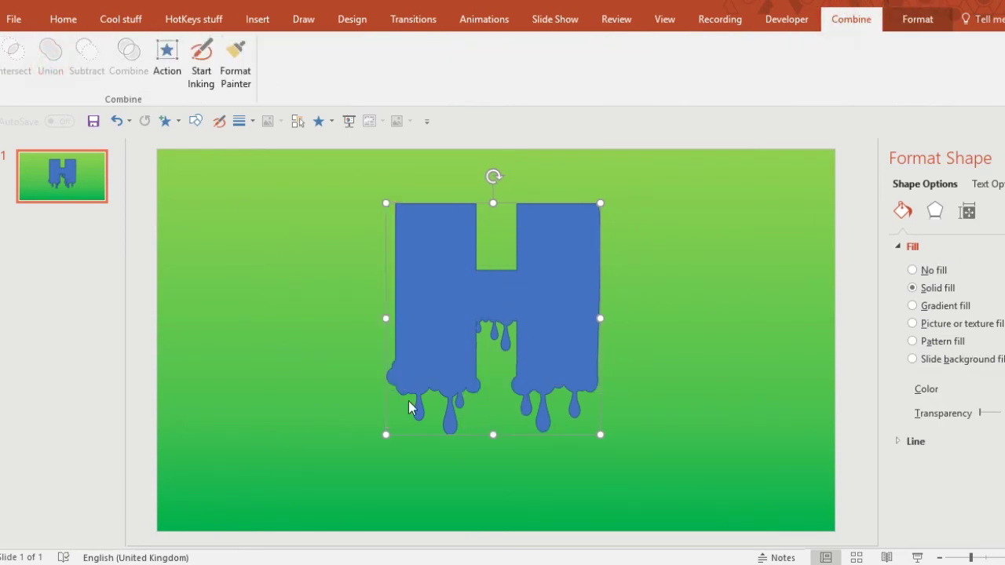
Draw a circle about 1 cm wide at the right leg's outer lower corner and unite it with the H
click(196, 121)
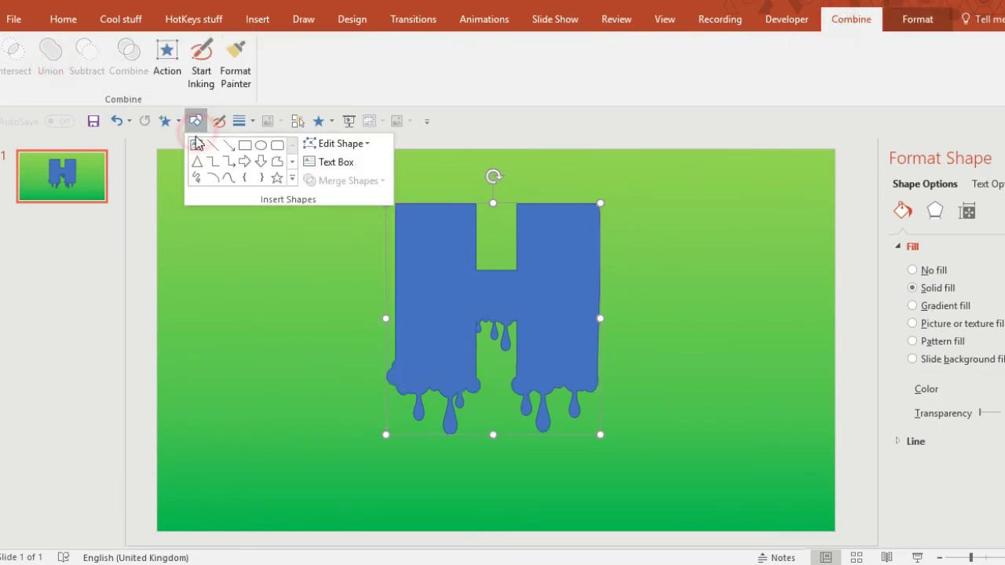
click(260, 146)
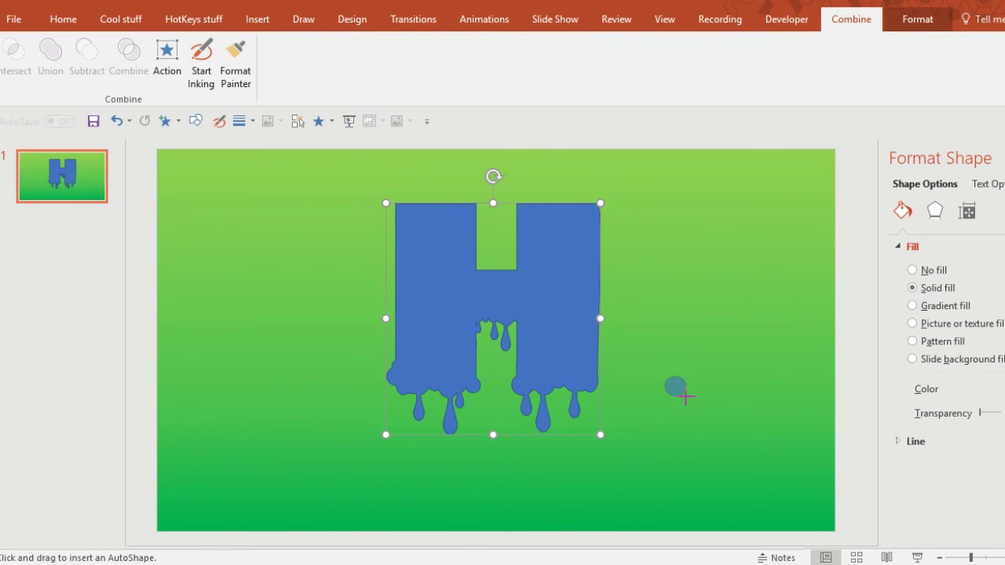
drag(684, 397, 588, 418)
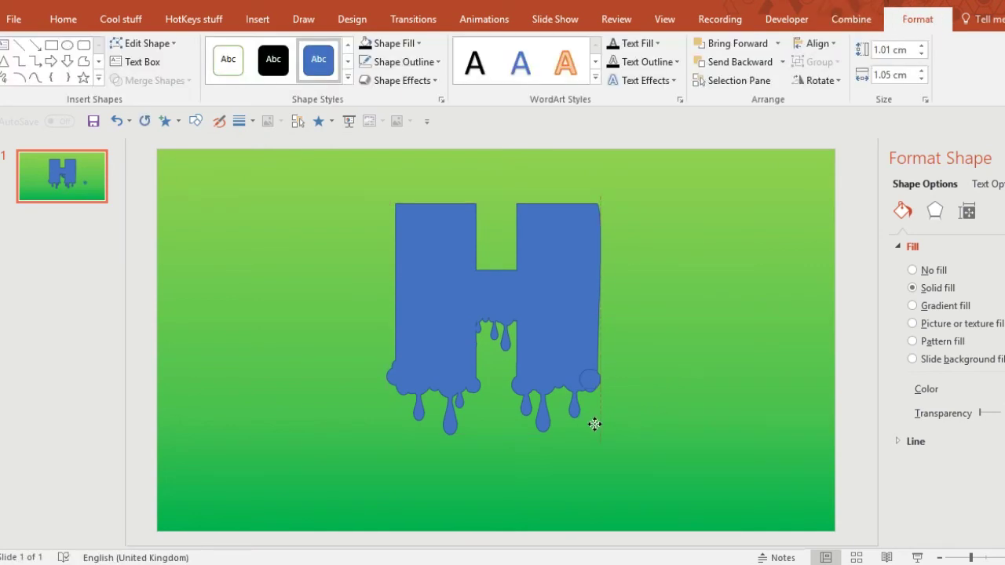
drag(592, 416, 592, 417)
click(323, 347)
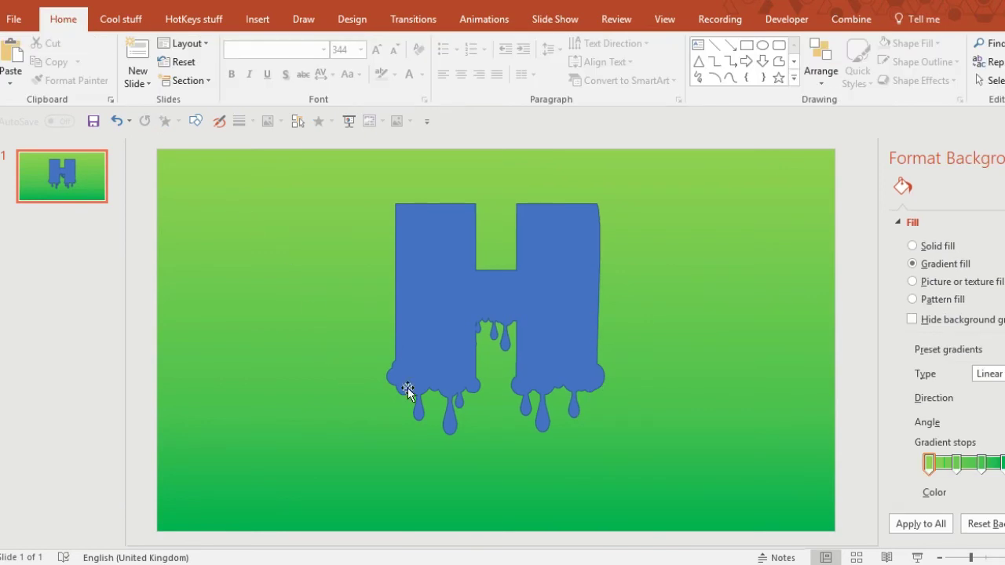
Shift the merged H slightly, give it a blue radial preset gradient fill, and remove its outline
click(395, 366)
drag(436, 355, 420, 359)
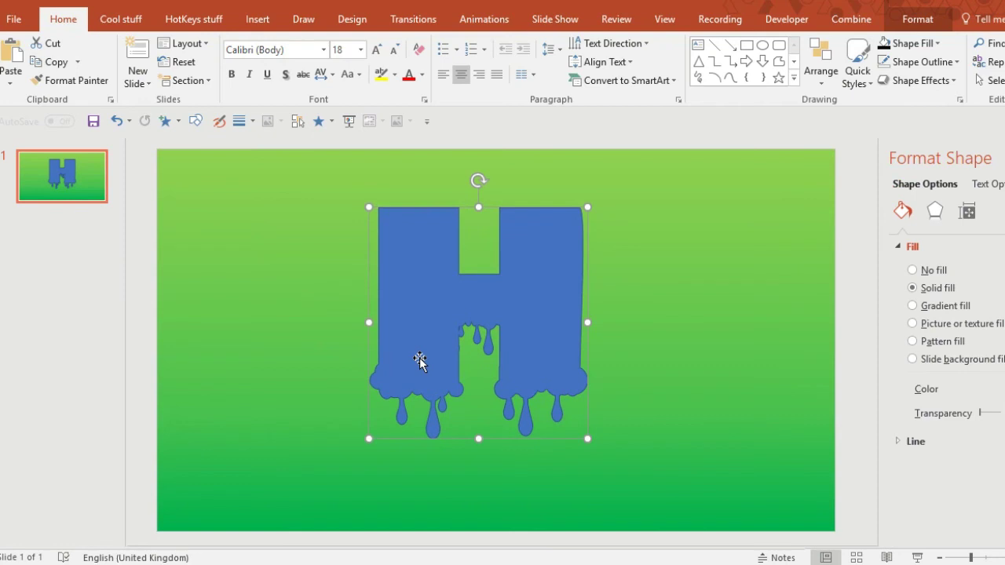
click(912, 306)
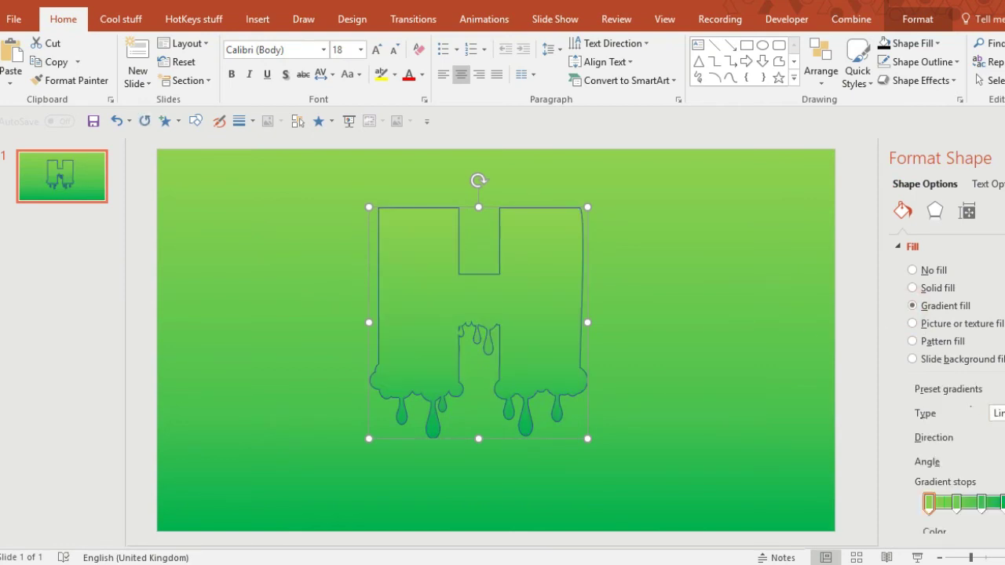
click(991, 389)
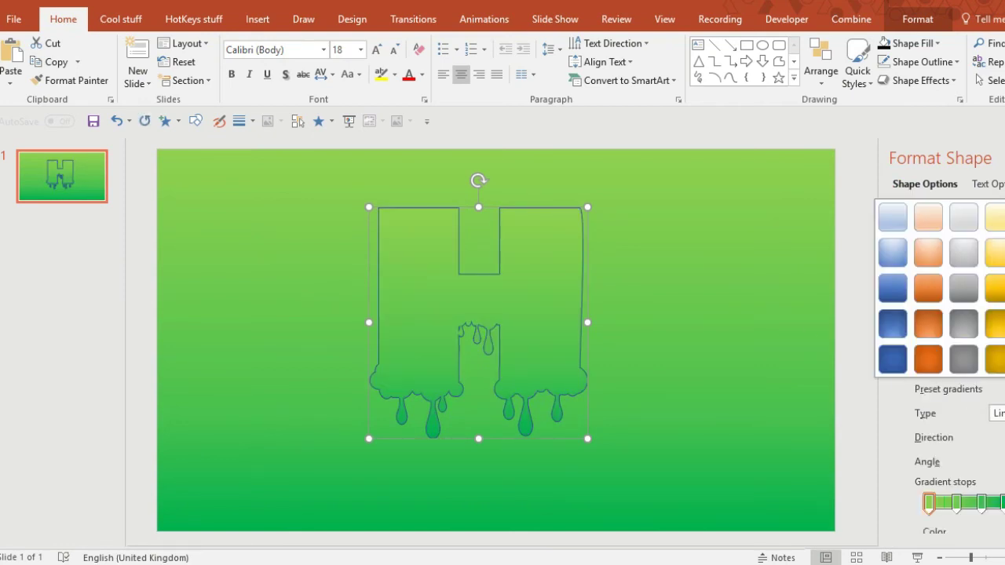
click(893, 359)
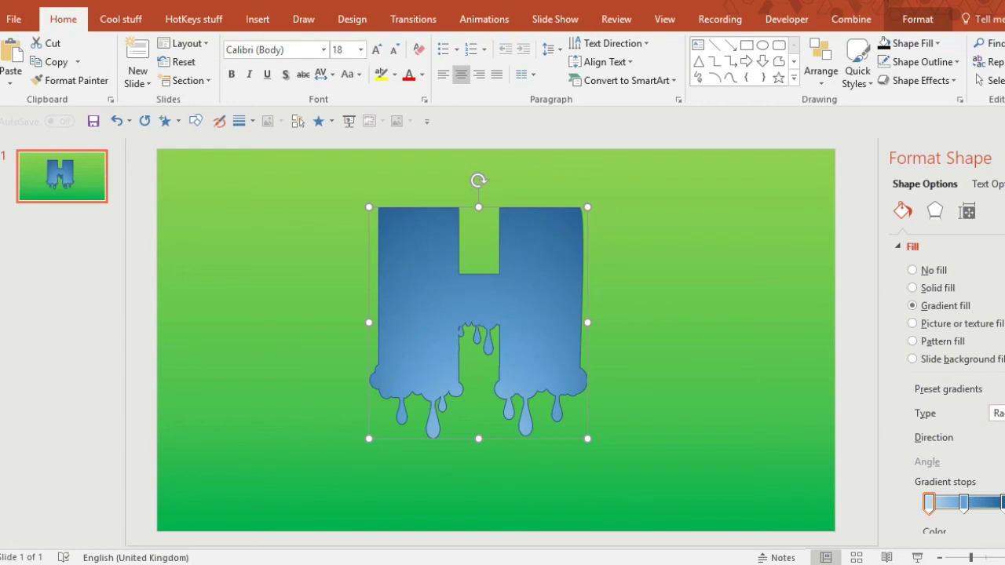
scroll(951, 385, down, 3)
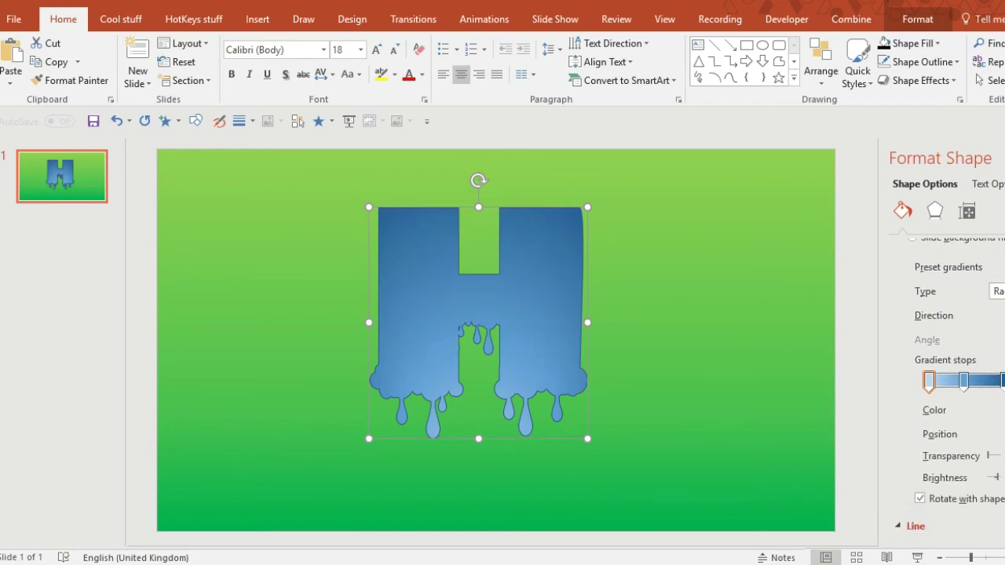
scroll(935, 424, down, 3)
click(931, 413)
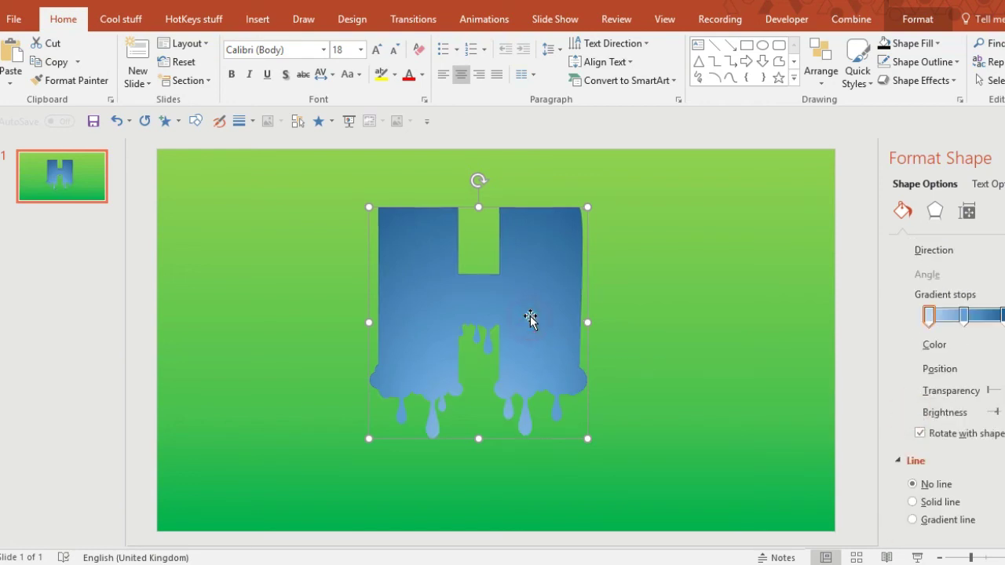
Change the H's fill to a solid colour
click(903, 22)
scroll(950, 354, up, 6)
click(935, 288)
click(991, 389)
click(969, 530)
click(738, 61)
click(921, 71)
click(922, 47)
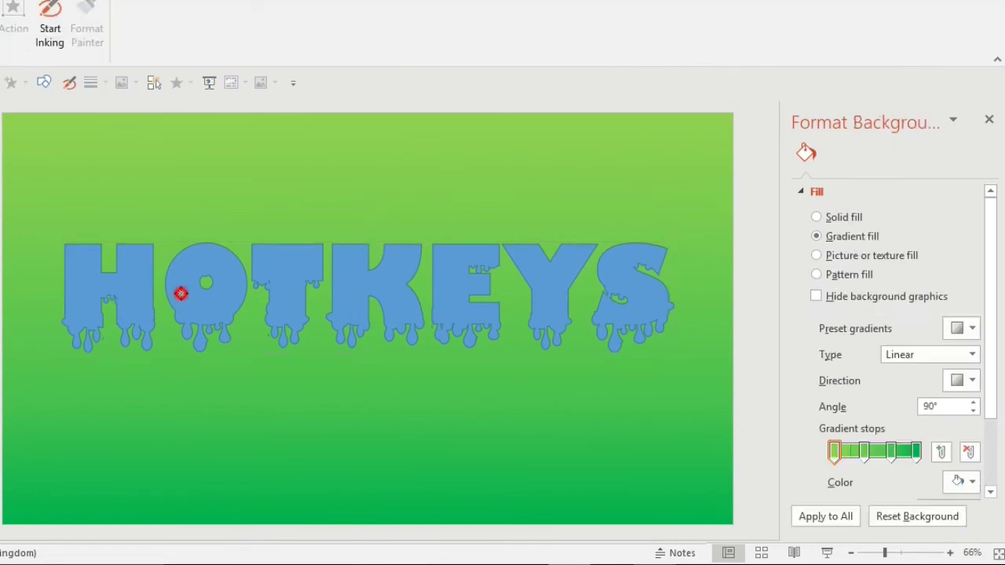
Fill the dripping HOTKEYS lettering with a gold linear gradient running straight down from light to dark
click(180, 291)
click(852, 281)
click(972, 424)
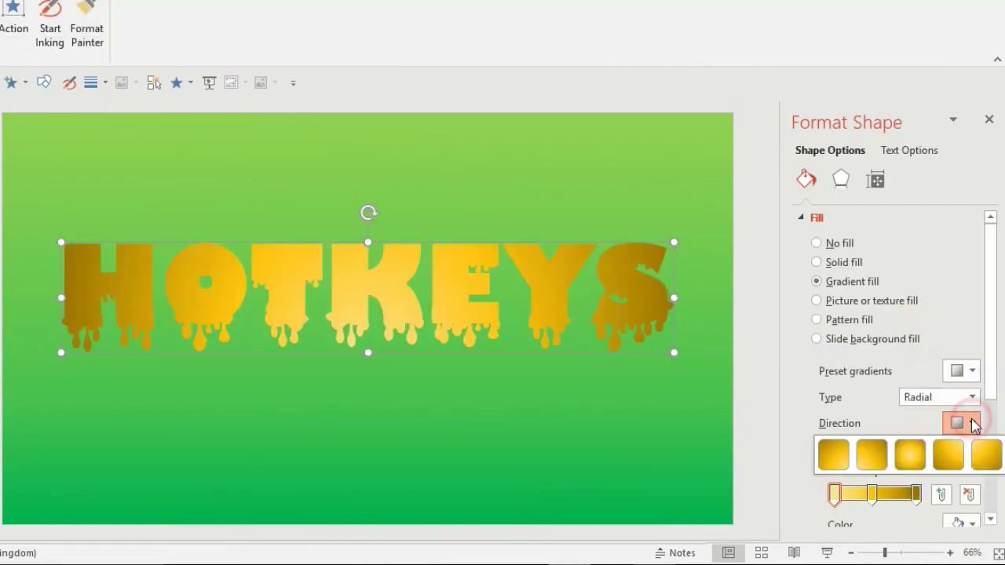
click(972, 423)
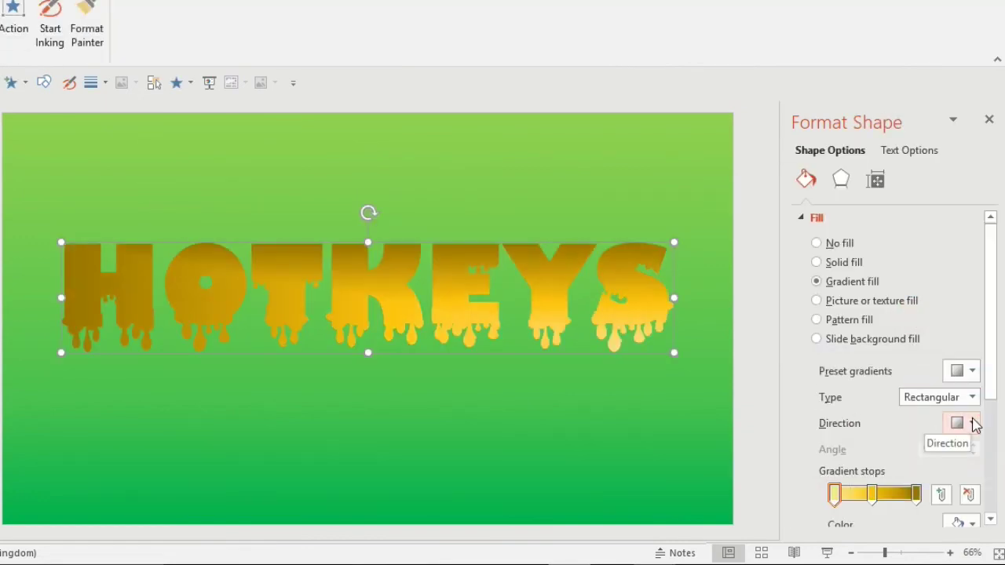
click(972, 398)
click(919, 413)
click(973, 423)
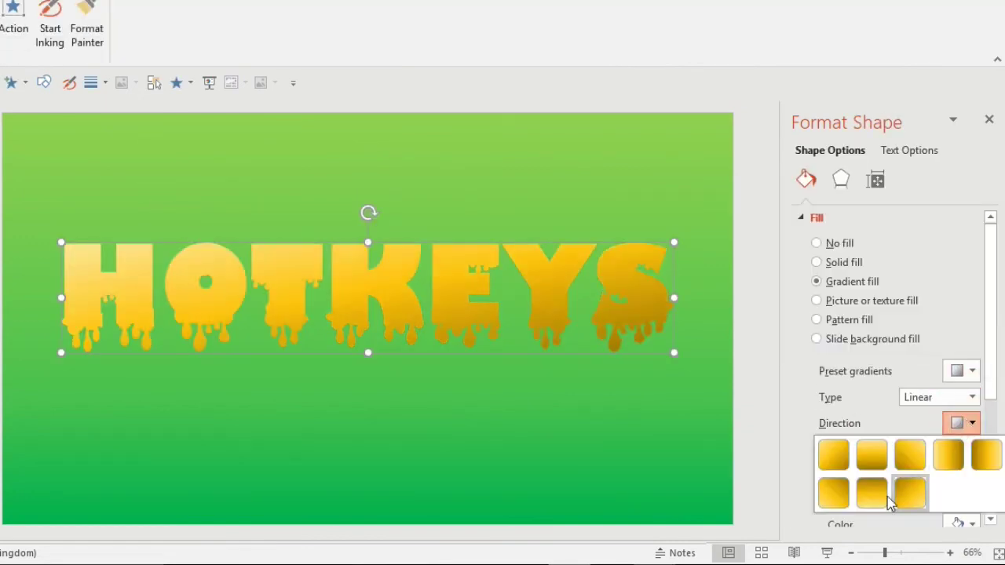
click(872, 455)
Duplicate the HOTKEYS lettering directly over the original and give the copy a solid magenta fill
key(ctrl+d)
drag(406, 306, 399, 298)
click(962, 371)
click(965, 371)
click(823, 262)
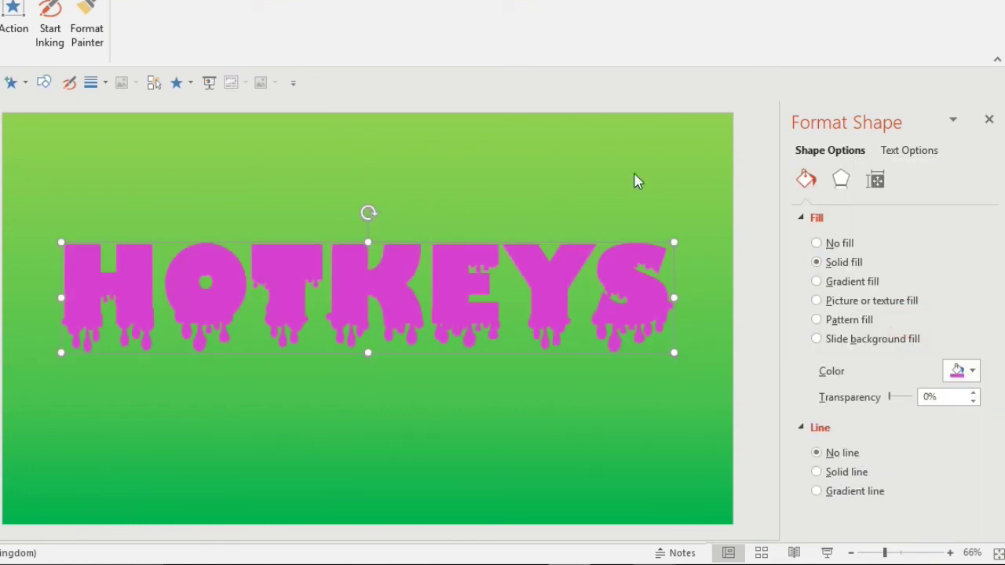
Turn the copy into a slightly larger red backing behind the gold HOTKEYS lettering
click(634, 2)
click(629, 19)
click(826, 28)
click(826, 28)
click(826, 3)
click(827, 3)
click(827, 3)
click(827, 28)
click(962, 371)
click(890, 316)
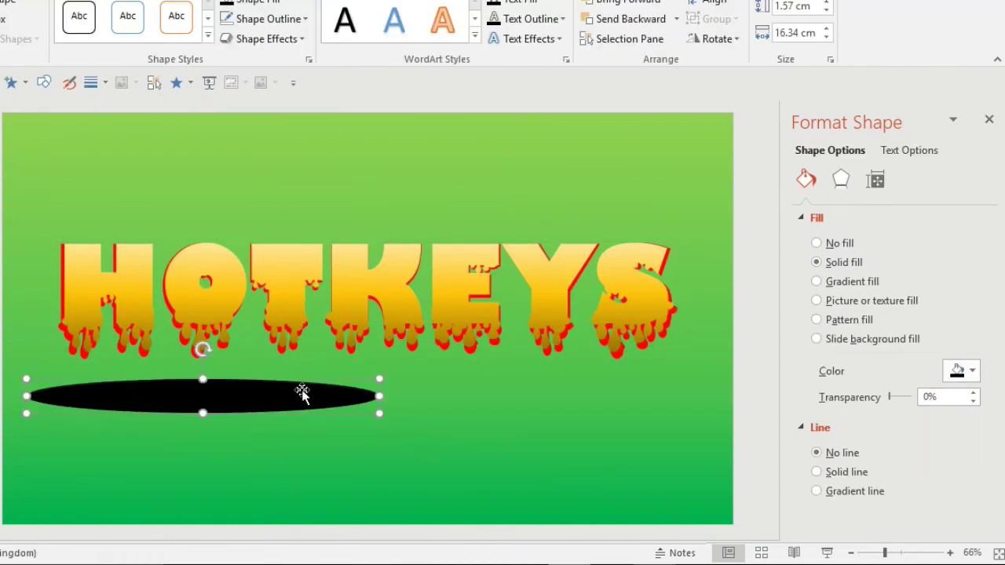
Arrange overlapping ellipses as a puddle below HOTKEYS and fill it with a gold radial gradient from the center
drag(301, 385, 506, 424)
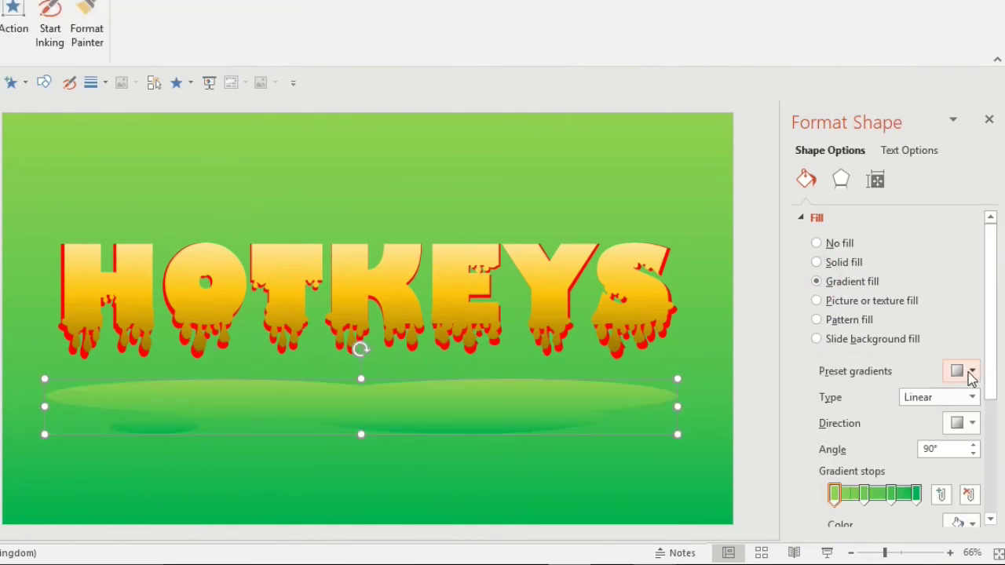
click(969, 377)
click(972, 397)
click(965, 424)
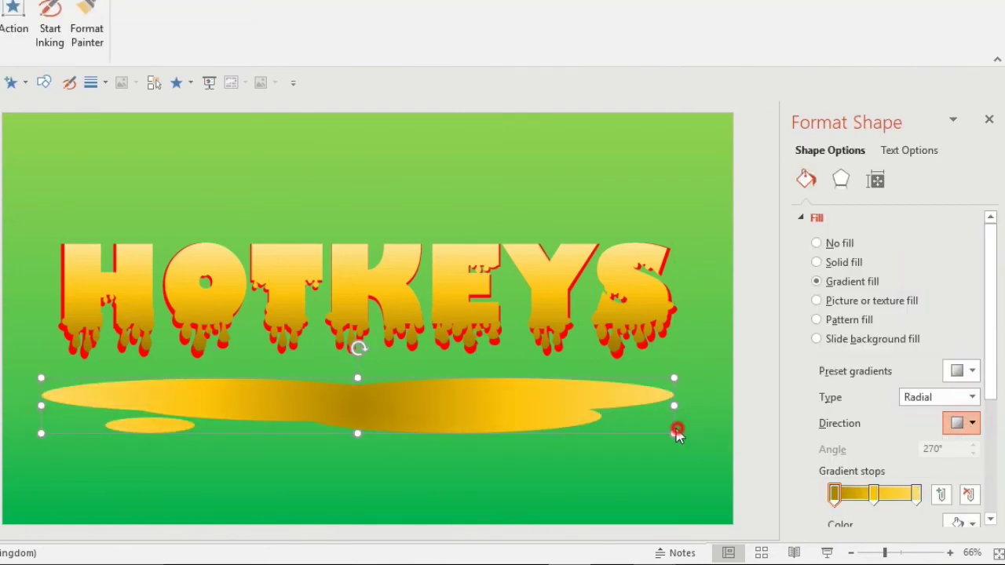
click(910, 456)
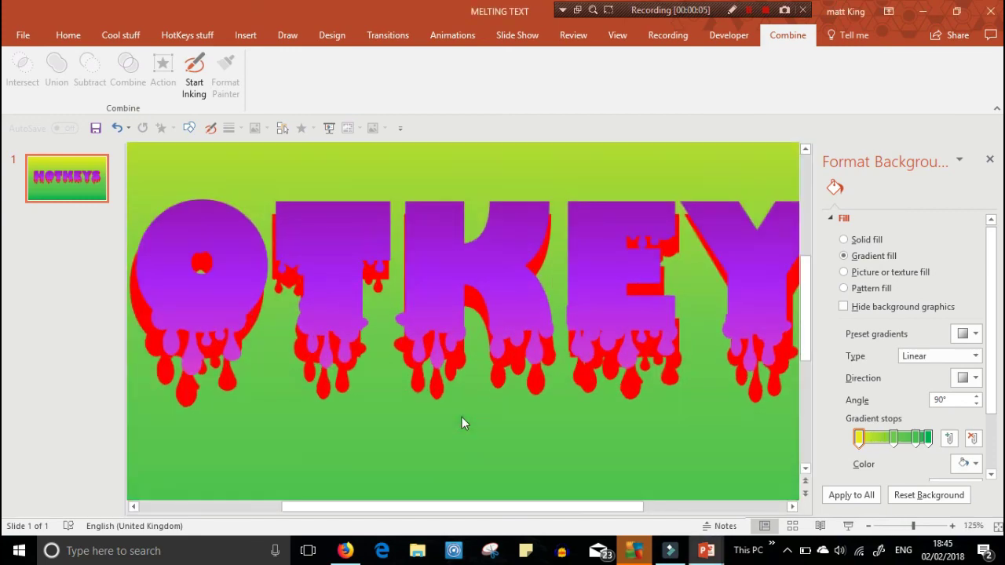
Show the whole slide with the purple HOTKEYS lettering and close the Format Background pane
scroll(461, 417, down, 3)
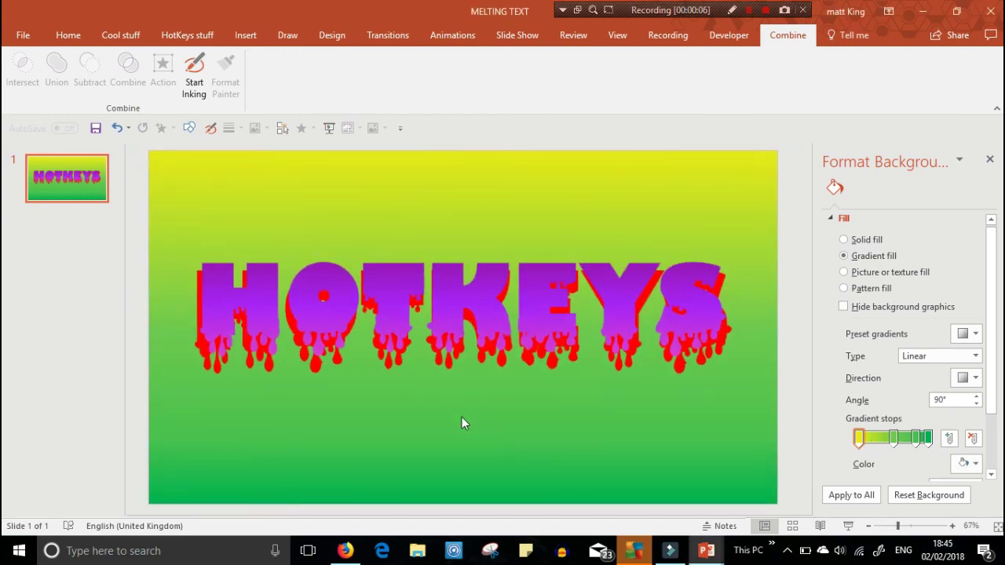
click(990, 160)
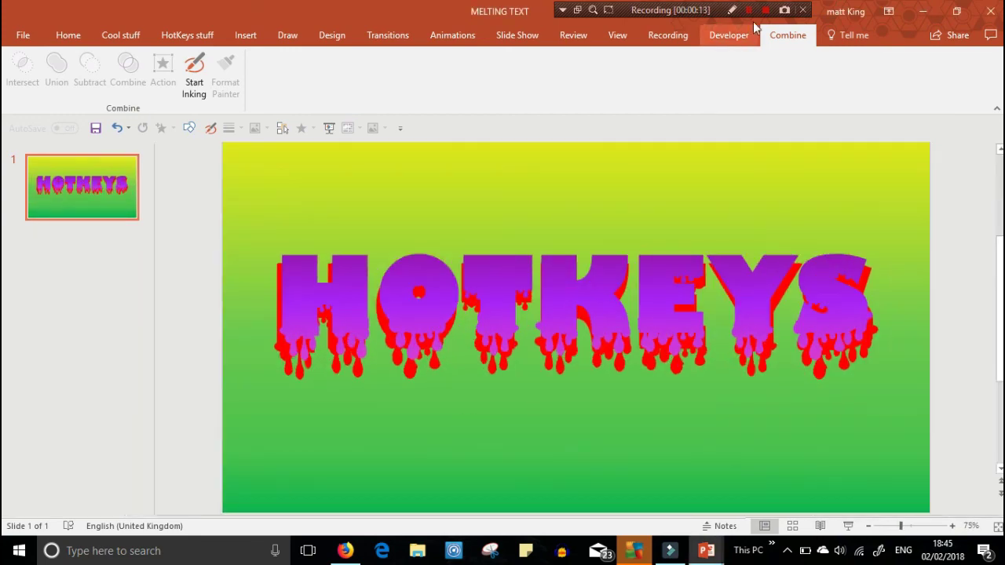